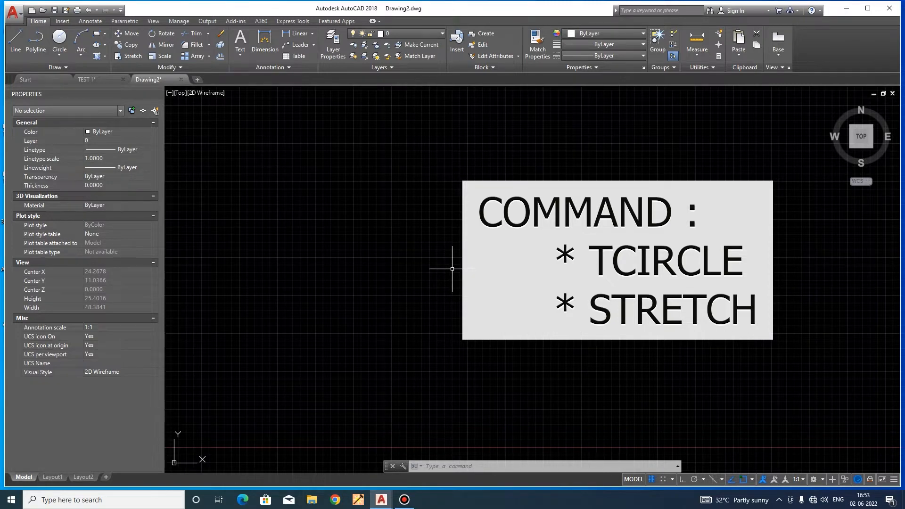
Set the drawing units to the Engineering length type with Feet as the insertion scale, accepting the values.
{"action": "mouse_move", "coordinate": [478, 272]}
{"action": "middle_mouse_down"}
{"action": "mouse_move", "coordinate": [469, 268]}
{"action": "mouse_move", "coordinate": [473, 245]}
{"action": "middle_mouse_up"}
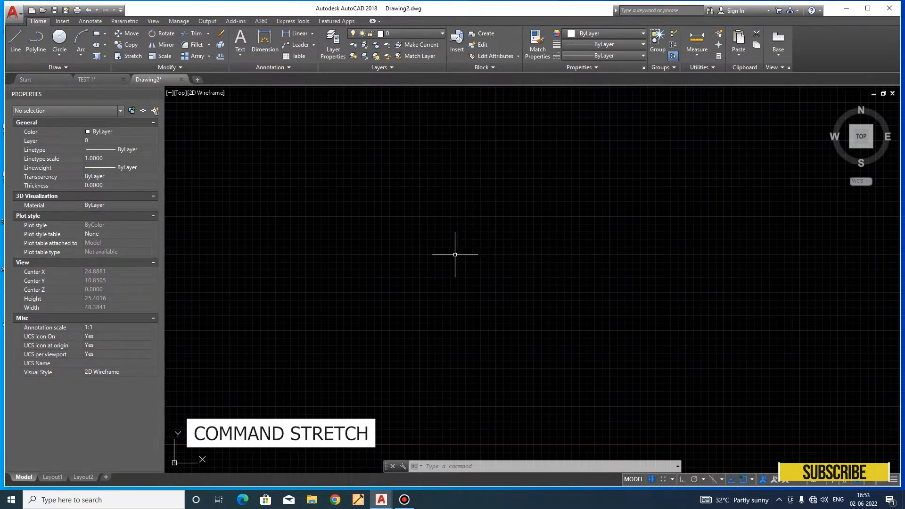
{"action": "type", "text": "un"}
{"action": "key", "text": "Return"}
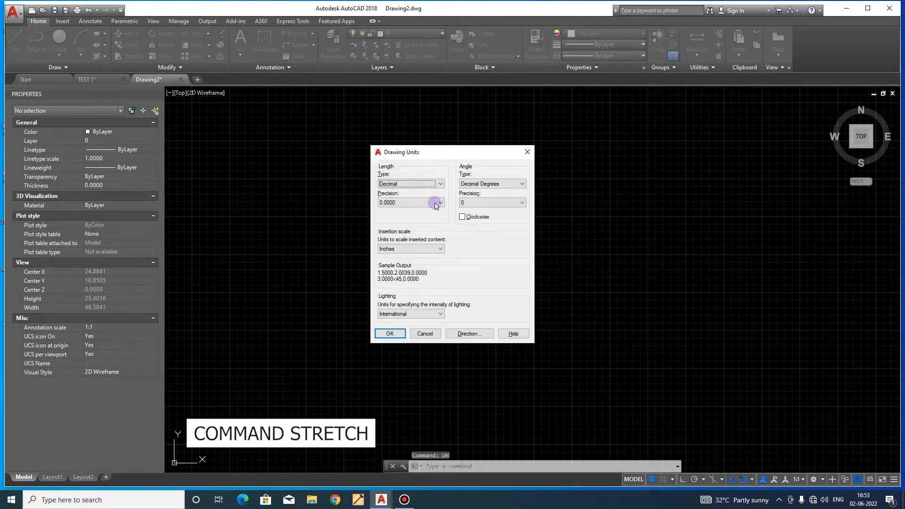
{"action": "left_click", "coordinate": [413, 184]}
{"action": "left_click", "coordinate": [404, 203]}
{"action": "left_click", "coordinate": [413, 249]}
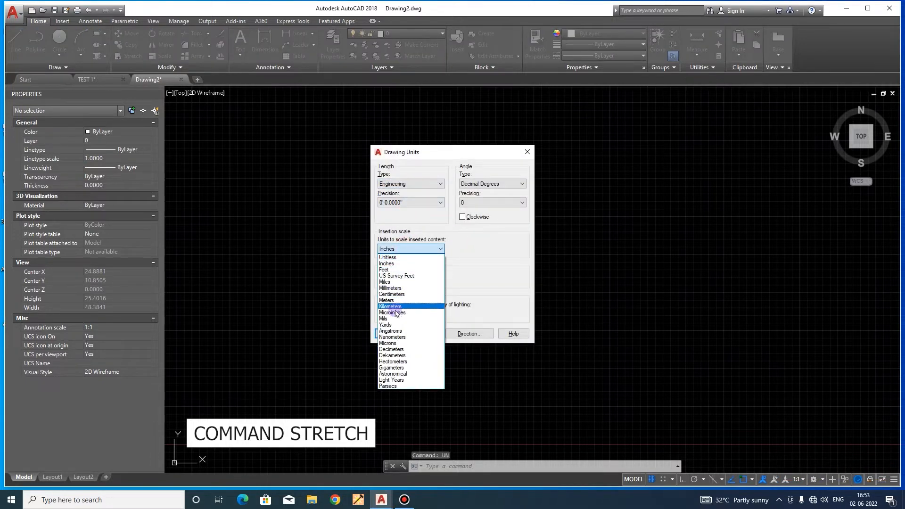
{"action": "left_click", "coordinate": [400, 270]}
{"action": "left_click", "coordinate": [390, 333]}
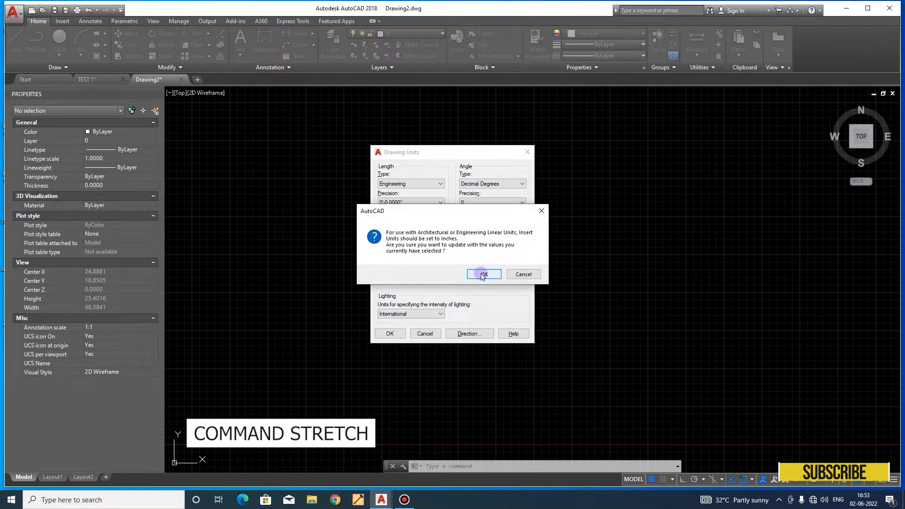
{"action": "left_click", "coordinate": [483, 275]}
Set the insertion scale in the drawing units to Inches and keep the Engineering length type.
{"action": "key", "text": "Return"}
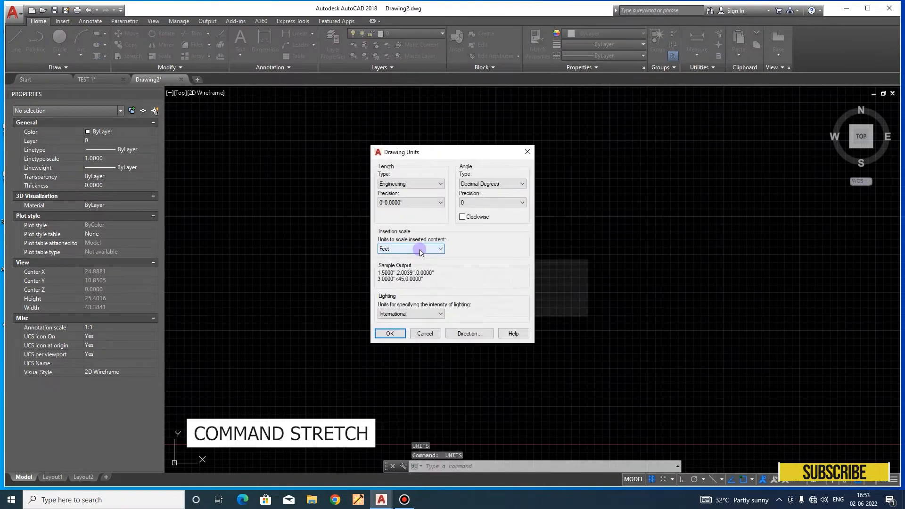
{"action": "left_click", "coordinate": [389, 333]}
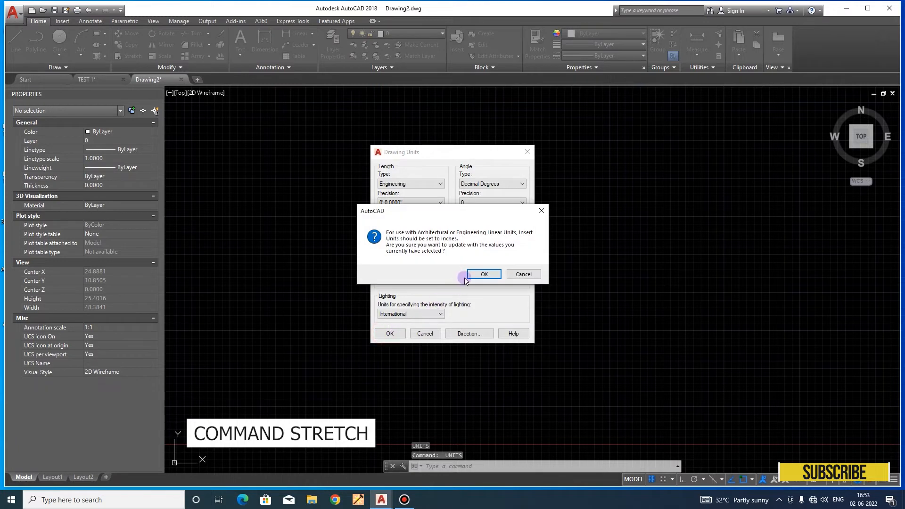
{"action": "left_click", "coordinate": [478, 273]}
{"action": "key", "text": "Return"}
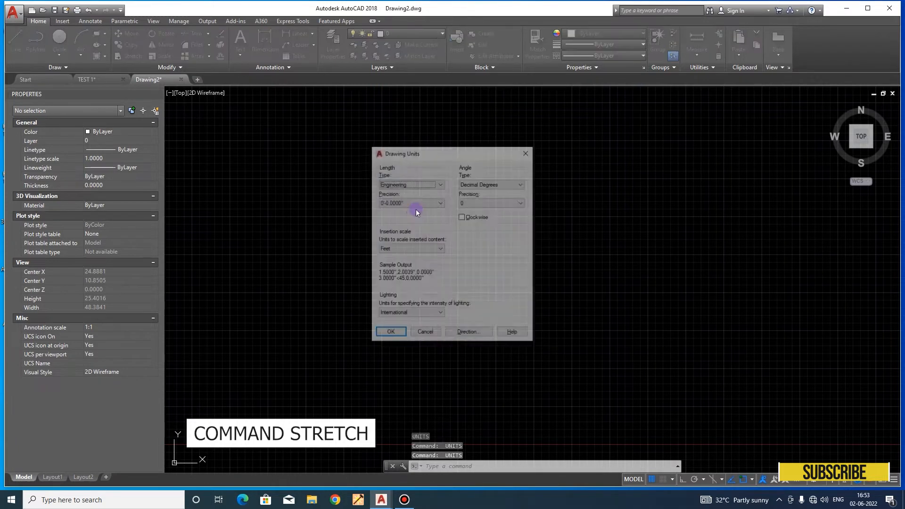
{"action": "left_click", "coordinate": [409, 248]}
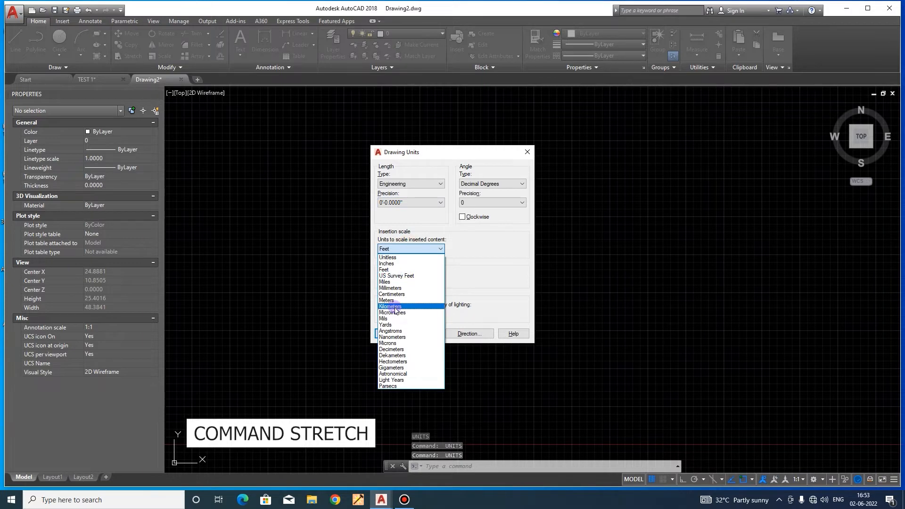
{"action": "left_click", "coordinate": [399, 263]}
{"action": "left_click", "coordinate": [394, 333]}
{"action": "key", "text": "Return"}
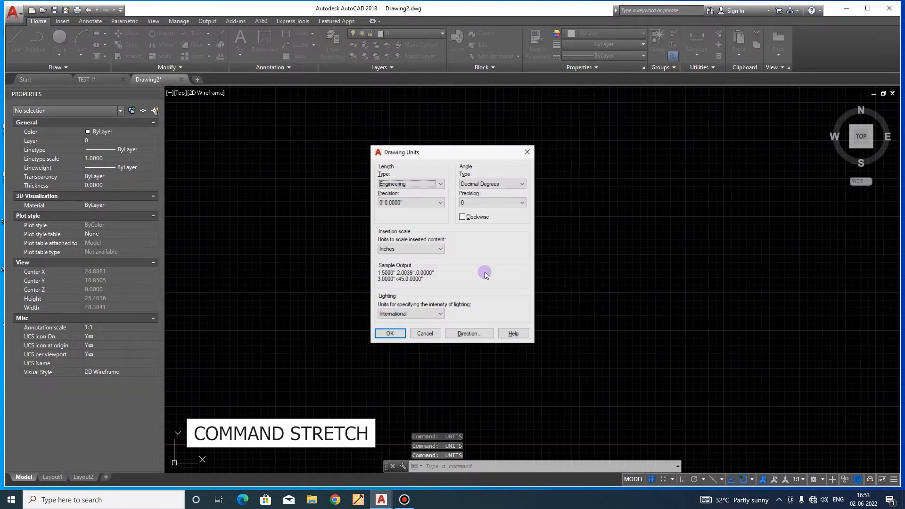
{"action": "key", "text": "Return"}
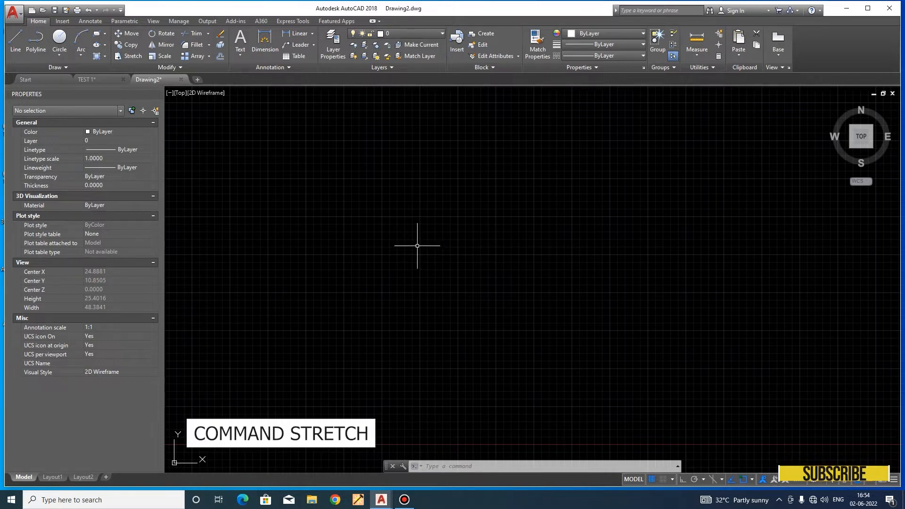
Draw a single horizontal polyline segment 10' long.
{"action": "type", "text": "l"}
{"action": "key", "text": "Return"}
{"action": "left_click", "coordinate": [368, 218]}
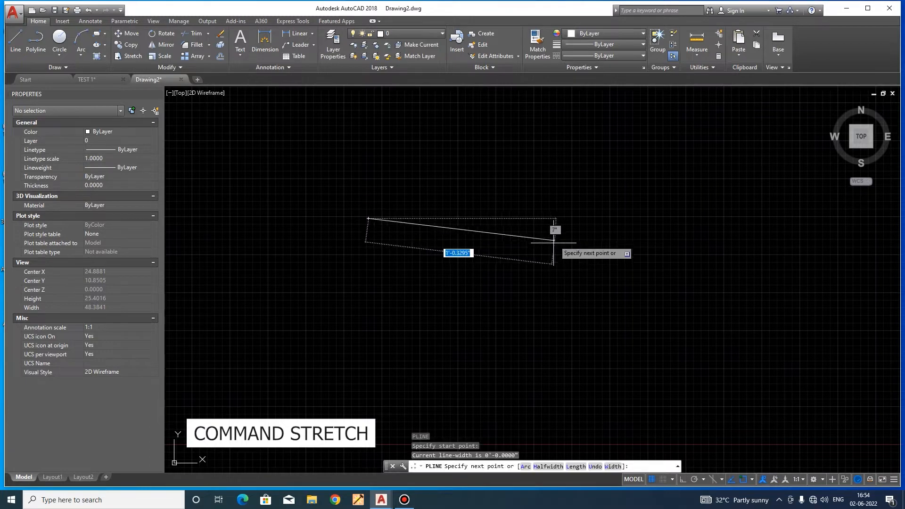
{"action": "type", "text": "10'"}
{"action": "key", "text": "Return"}
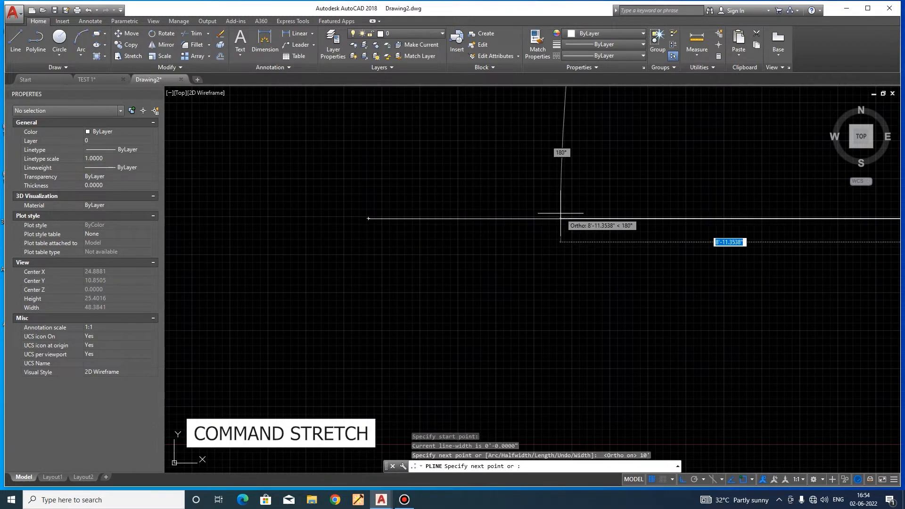
{"action": "key", "text": "Escape"}
{"action": "type", "text": "z a"}
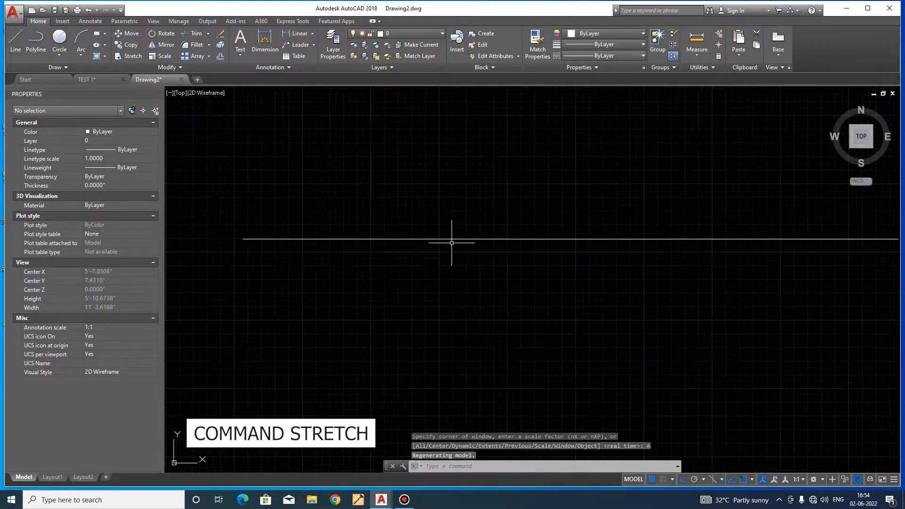
Erase the horizontal 10' polyline segment.
{"action": "scroll", "coordinate": [435, 231], "scroll_direction": "down", "scroll_amount": 5}
{"action": "left_click", "coordinate": [490, 255]}
{"action": "left_click", "coordinate": [464, 211]}
{"action": "type", "text": "e"}
{"action": "key", "text": "Escape"}
Draw a closed square polyline with 10' sides, starting from its upper-left corner.
{"action": "type", "text": "pl"}
{"action": "key", "text": "Return"}
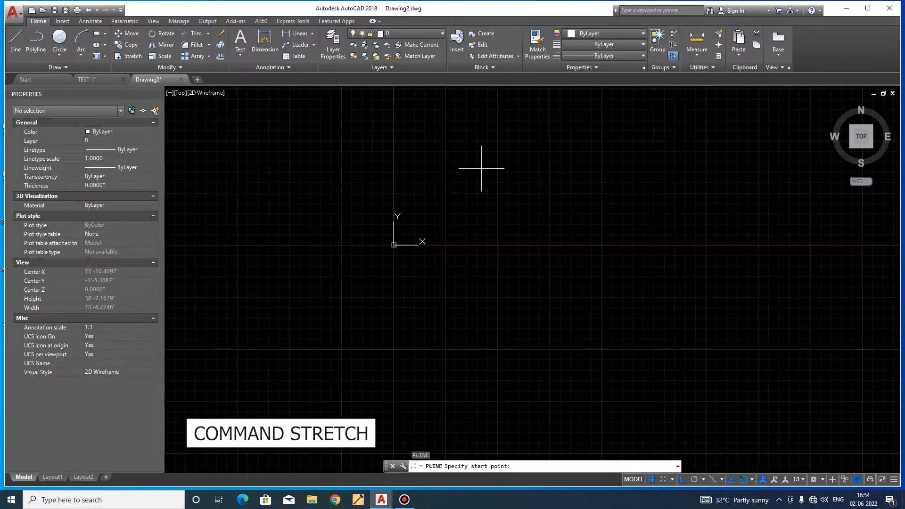
{"action": "left_click", "coordinate": [481, 168]}
{"action": "type", "text": "10'"}
{"action": "key", "text": "Return"}
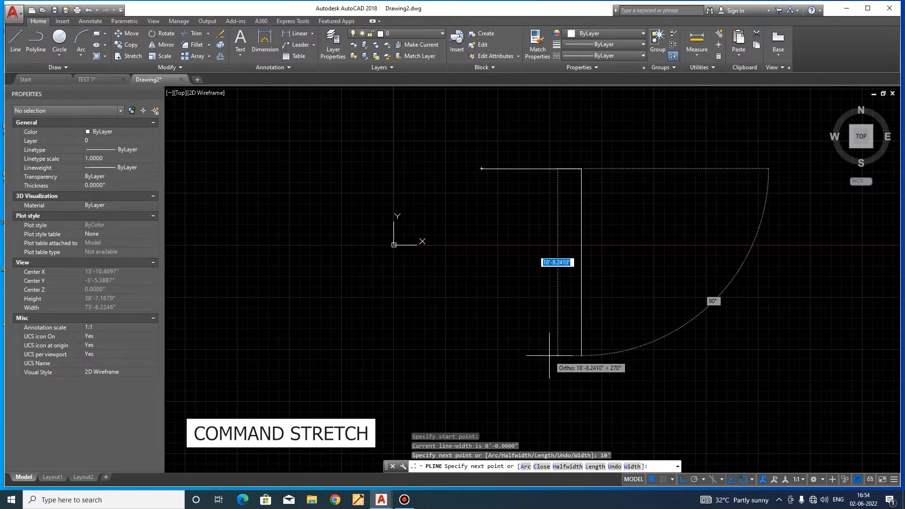
{"action": "type", "text": "10'"}
{"action": "key", "text": "Return"}
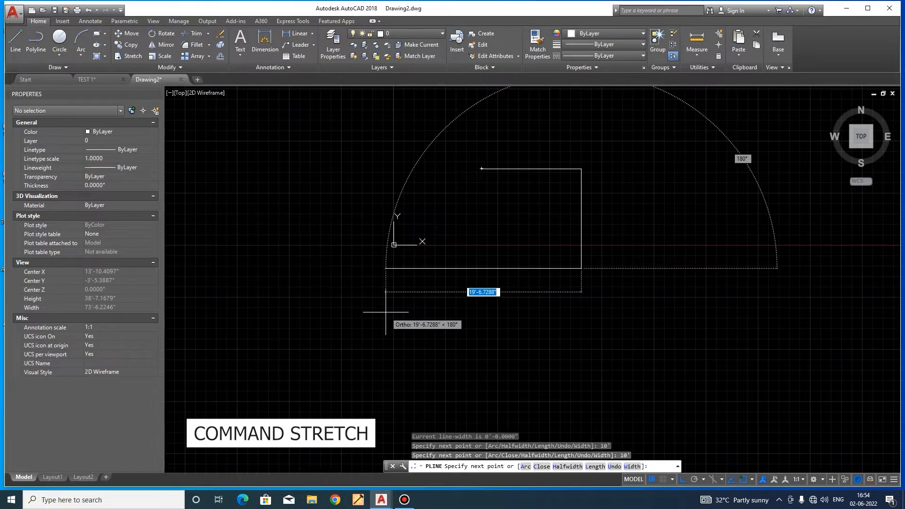
{"action": "type", "text": "10'"}
{"action": "key", "text": "Return"}
{"action": "type", "text": "c"}
{"action": "key", "text": "Return"}
{"action": "key", "text": "Escape"}
{"action": "middle_click_drag", "start_coordinate": [610, 233], "coordinate": [561, 265]}
{"action": "scroll", "coordinate": [594, 231], "scroll_direction": "up", "scroll_amount": 4}
{"action": "scroll", "coordinate": [465, 262], "scroll_direction": "down", "scroll_amount": 2}
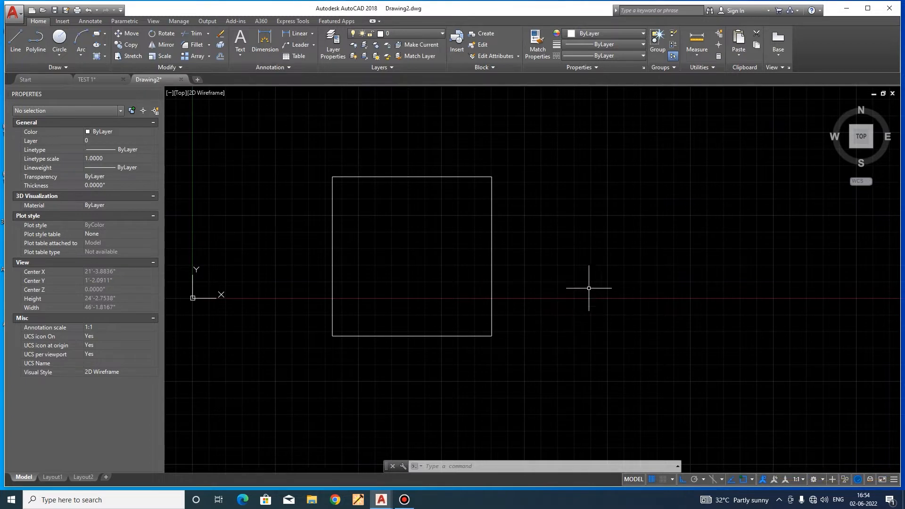
Stretch the square's right side horizontally outward by a freehand distance to make a long rectangle.
{"action": "key", "text": "Return"}
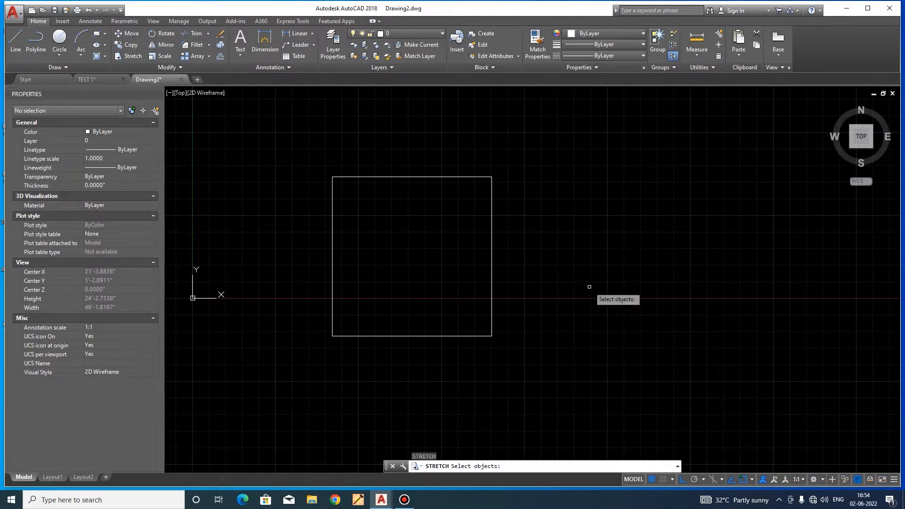
{"action": "left_click", "coordinate": [547, 378]}
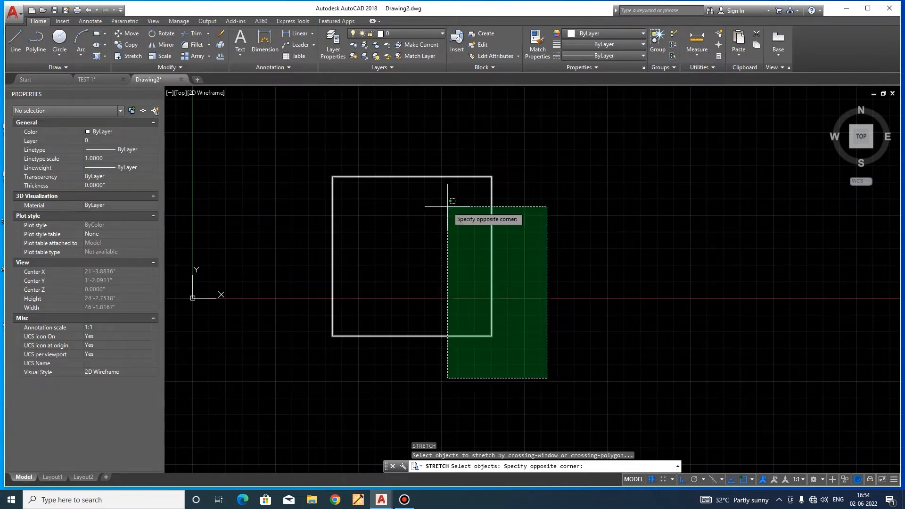
{"action": "left_click", "coordinate": [441, 126]}
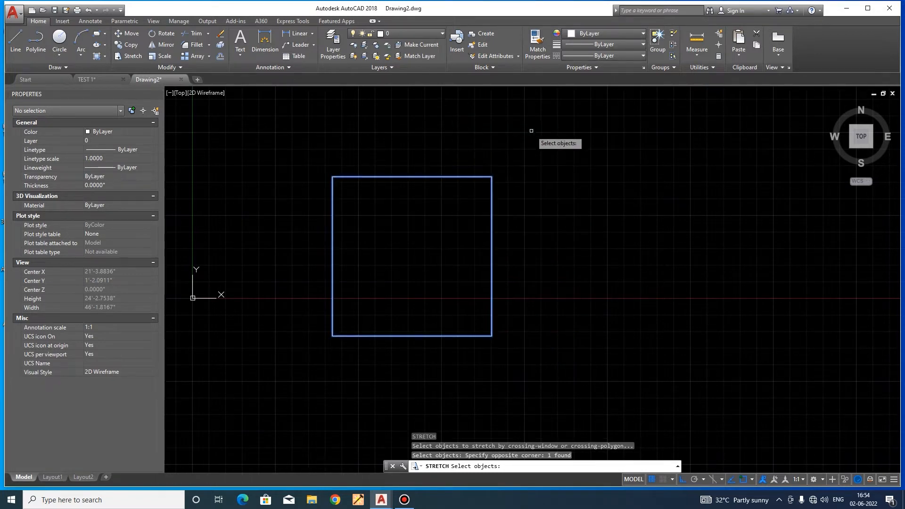
{"action": "key", "text": "Return"}
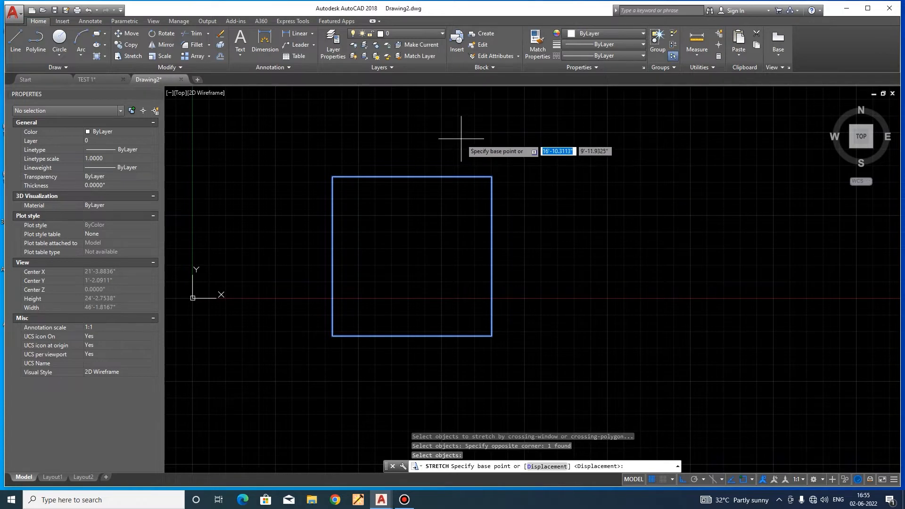
{"action": "left_click", "coordinate": [447, 142]}
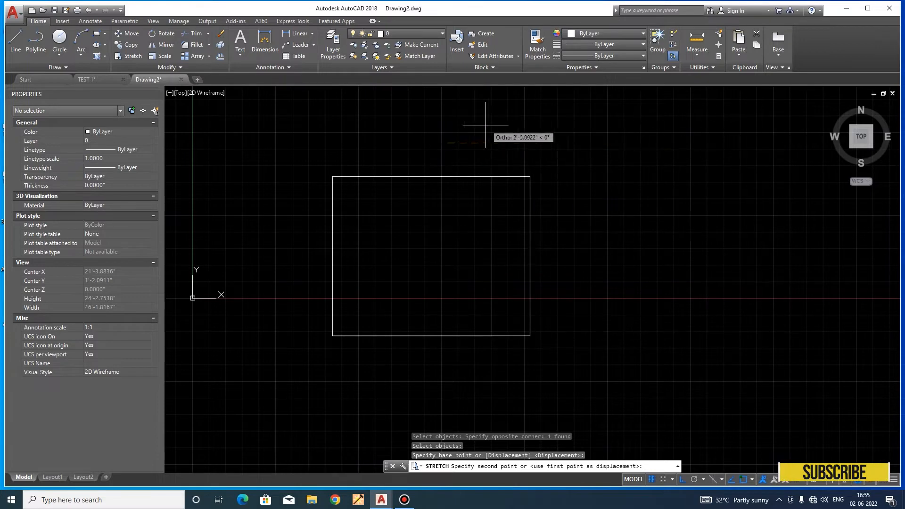
{"action": "left_click", "coordinate": [750, 125]}
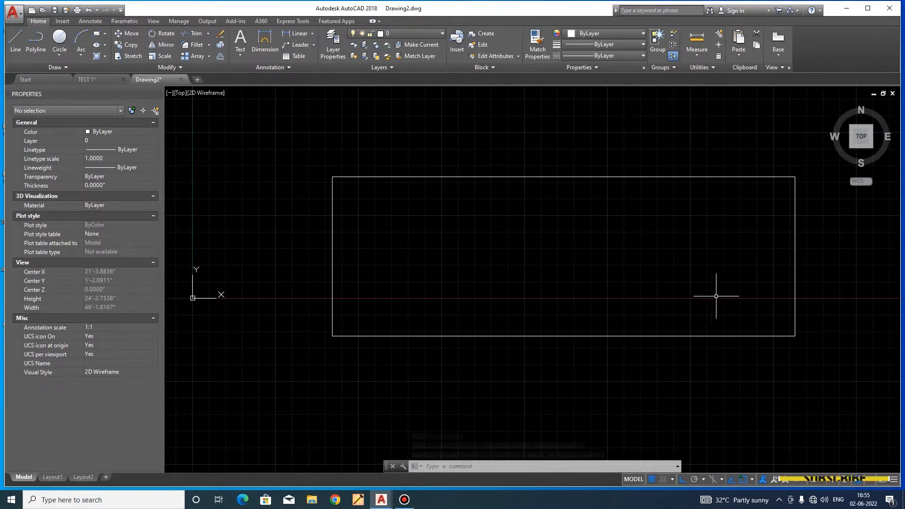
Stretch the long rectangle's right side 10' inward toward the left.
{"action": "type", "text": "s"}
{"action": "key", "text": "Return"}
{"action": "left_click", "coordinate": [815, 343]}
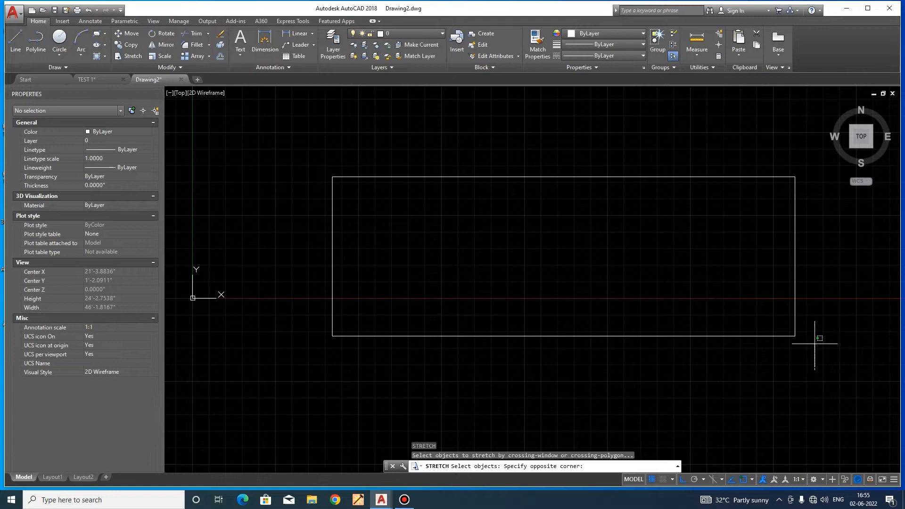
{"action": "left_click", "coordinate": [767, 155]}
{"action": "key", "text": "Return"}
{"action": "left_click", "coordinate": [716, 142]}
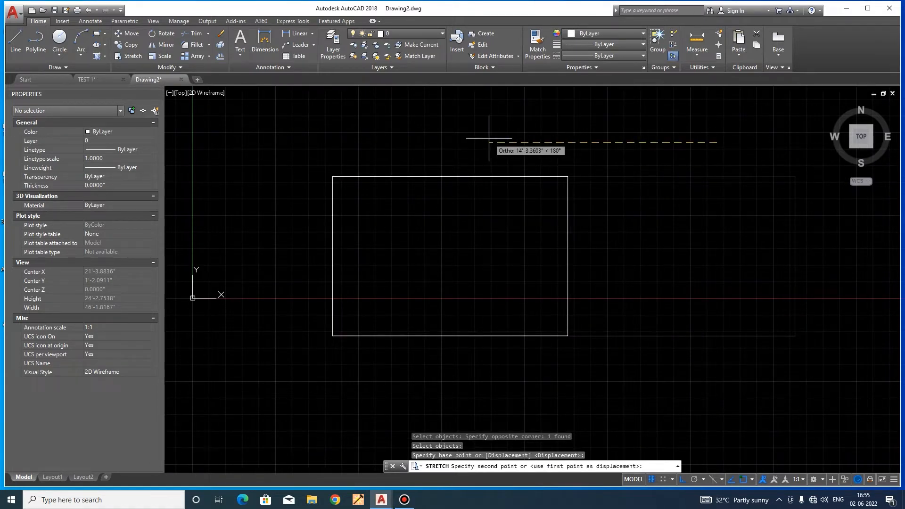
{"action": "type", "text": "1"}
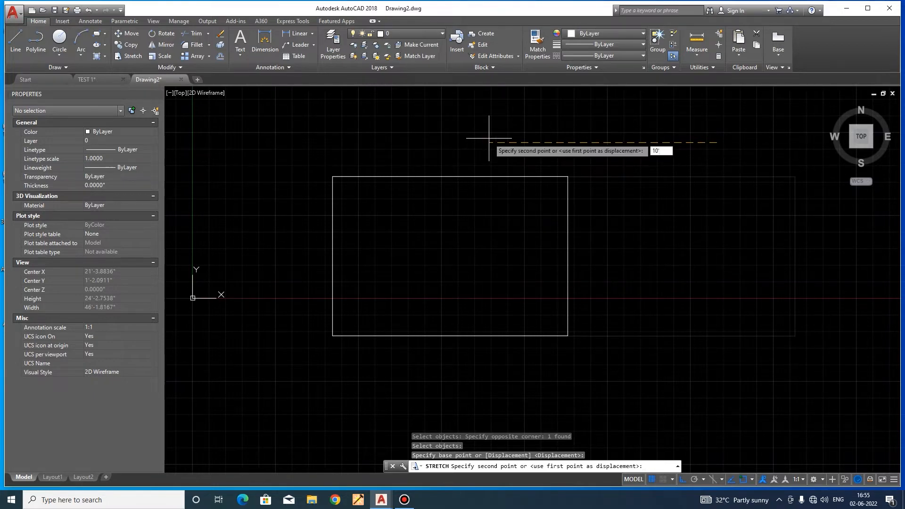
{"action": "type", "text": "0'"}
{"action": "key", "text": "Return"}
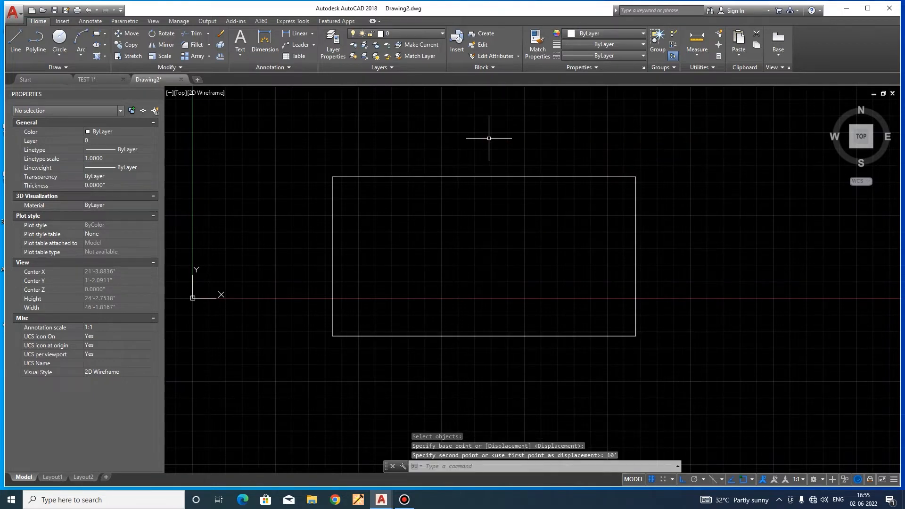
Measure the length of the rectangle's left side from its lower to its upper corner.
{"action": "type", "text": "di"}
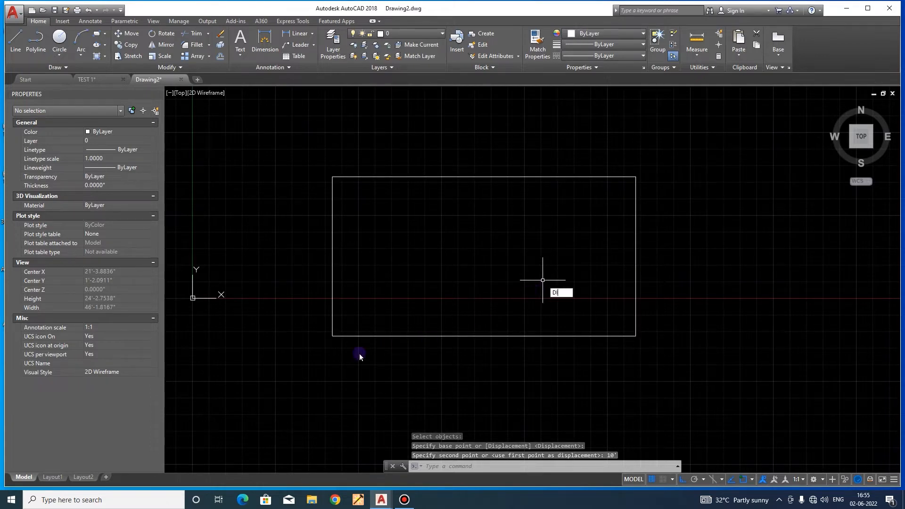
{"action": "key", "text": "Return"}
{"action": "left_click", "coordinate": [332, 336]}
{"action": "left_click", "coordinate": [333, 176]}
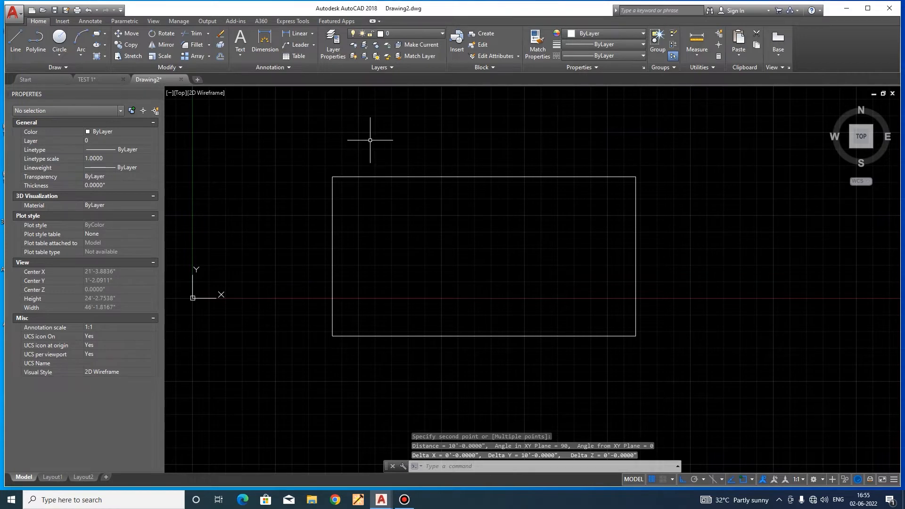
Stretch the rectangle's upper side 5' upward.
{"action": "middle_click_drag", "start_coordinate": [370, 140], "coordinate": [396, 208]}
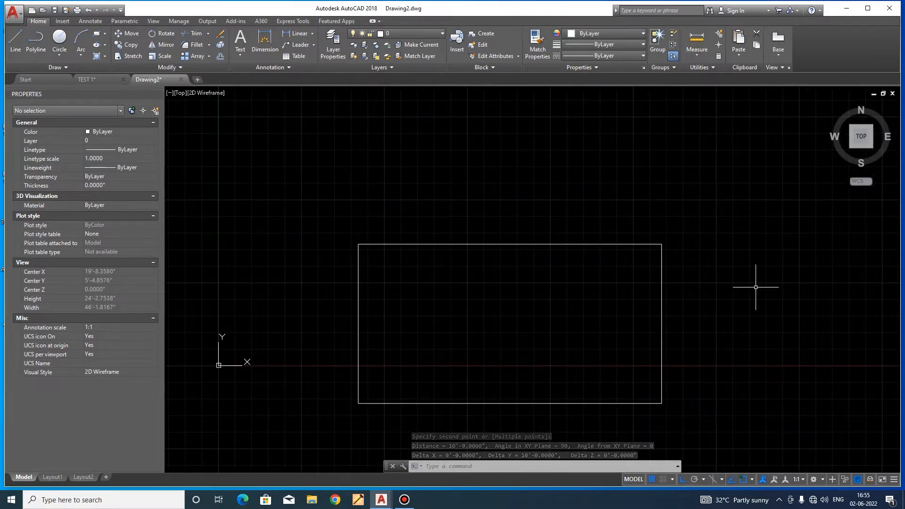
{"action": "type", "text": "s"}
{"action": "key", "text": "Return"}
{"action": "left_click", "coordinate": [741, 278]}
{"action": "left_click", "coordinate": [539, 230]}
{"action": "key", "text": "Return"}
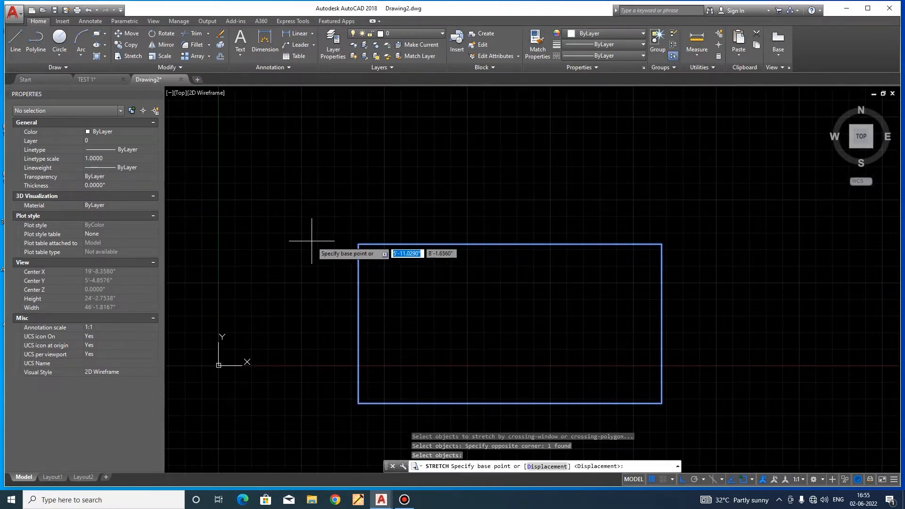
{"action": "left_click", "coordinate": [308, 277]}
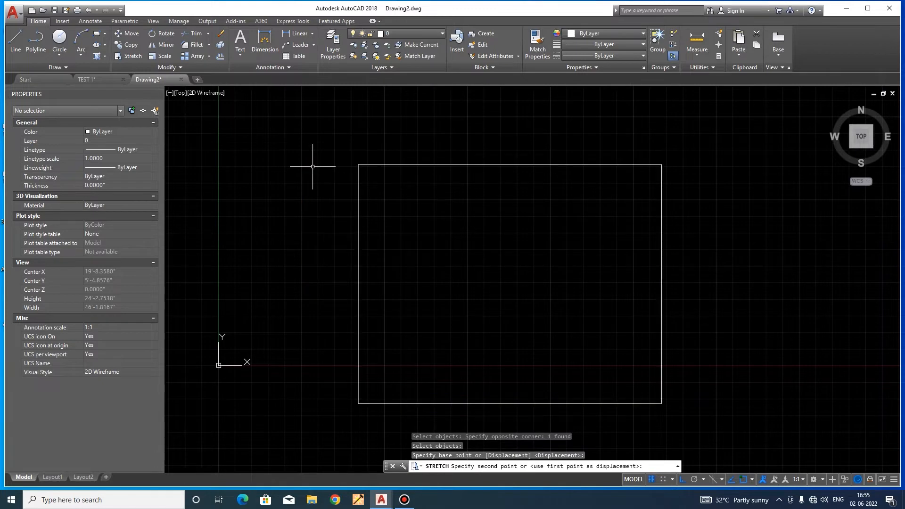
{"action": "type", "text": "5'"}
{"action": "key", "text": "Return"}
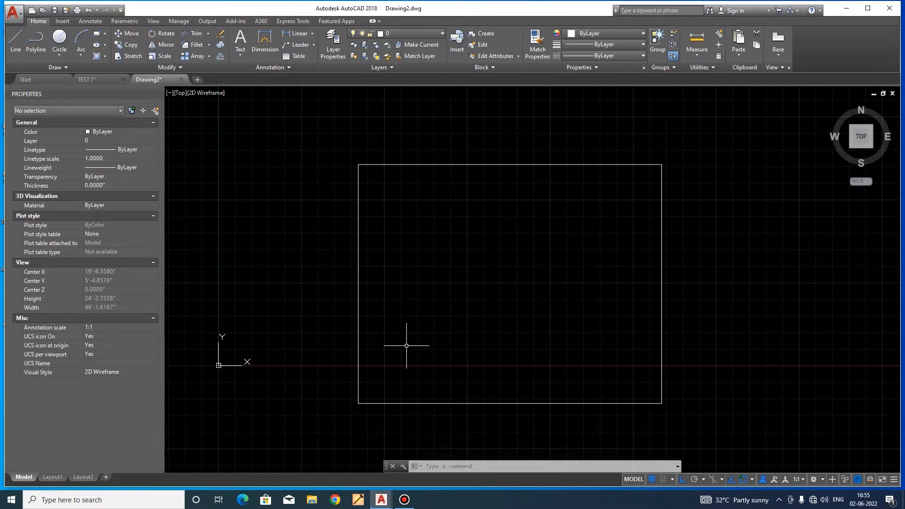
Draw two freehand rectangles, one just above the existing rectangle and a wider one to the upper right of it.
{"action": "scroll", "coordinate": [405, 311], "scroll_direction": "down", "scroll_amount": 6}
{"action": "key", "text": "Escape"}
{"action": "scroll", "coordinate": [455, 238], "scroll_direction": "up", "scroll_amount": 2}
{"action": "type", "text": "REC"}
{"action": "key", "text": "Return"}
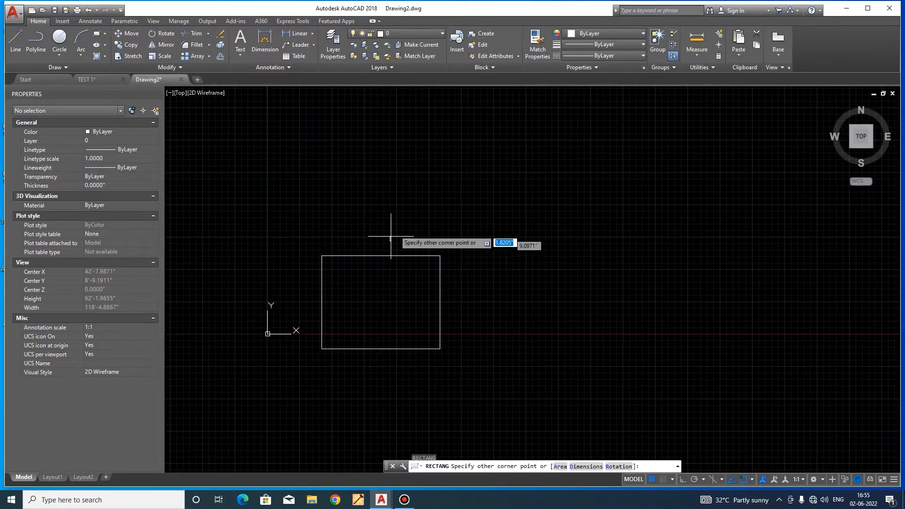
{"action": "left_click", "coordinate": [390, 241]}
{"action": "left_click", "coordinate": [441, 164]}
{"action": "key", "text": "Return"}
{"action": "left_click", "coordinate": [497, 217]}
{"action": "left_click", "coordinate": [569, 136]}
Draw two more freehand rectangles farther right, a lower one about 11'-7" by 8'-9" and a taller one at the upper far right.
{"action": "key", "text": "Return"}
{"action": "left_click", "coordinate": [560, 327]}
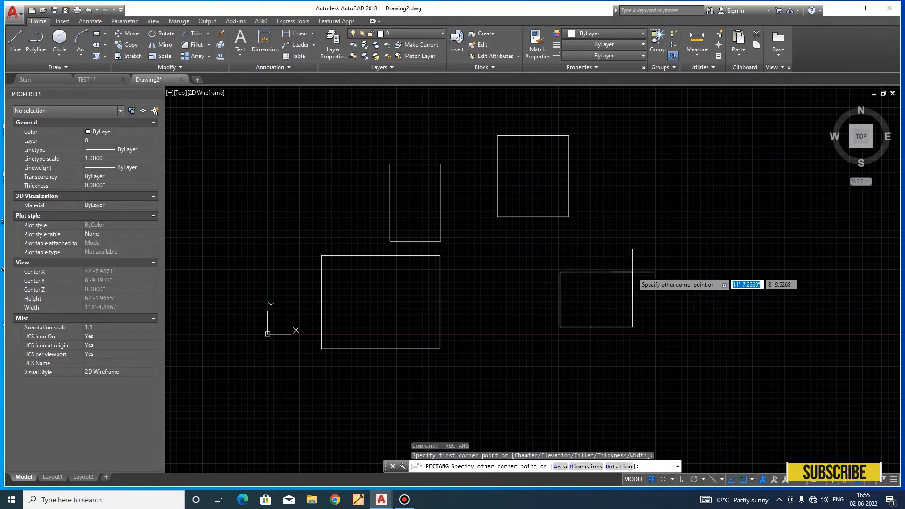
{"action": "left_click", "coordinate": [632, 272]}
{"action": "key", "text": "Return"}
{"action": "left_click", "coordinate": [685, 238]}
{"action": "left_click", "coordinate": [763, 136]}
{"action": "key", "text": "Return"}
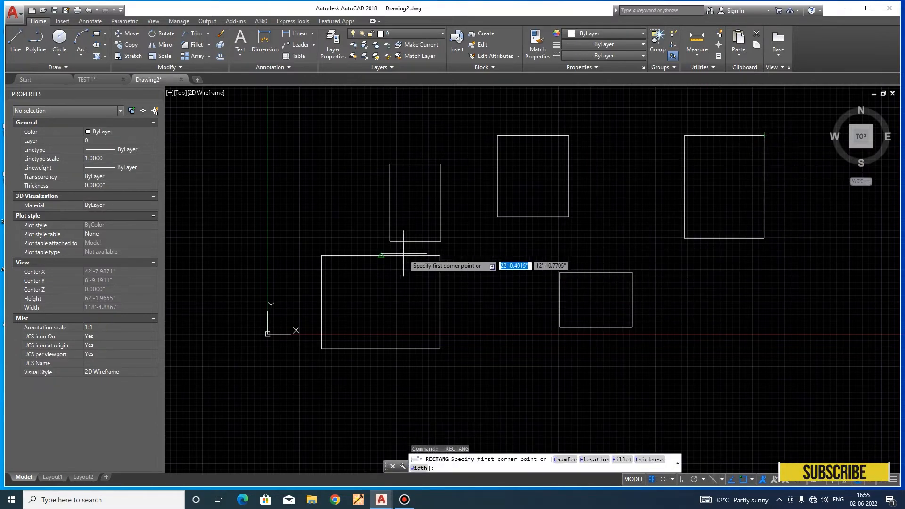
{"action": "key", "text": "Escape"}
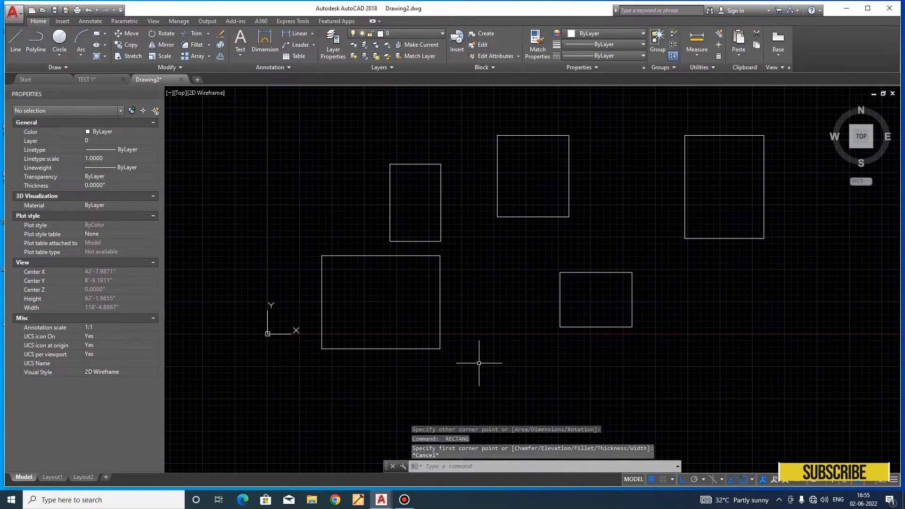
Stretch the right sides of the two lower rectangles and the upper middle one, plus the far-right rectangle's lower right corner, horizontally outward by a freehand distance.
{"action": "type", "text": "S"}
{"action": "key", "text": "Return"}
{"action": "left_click", "coordinate": [477, 377]}
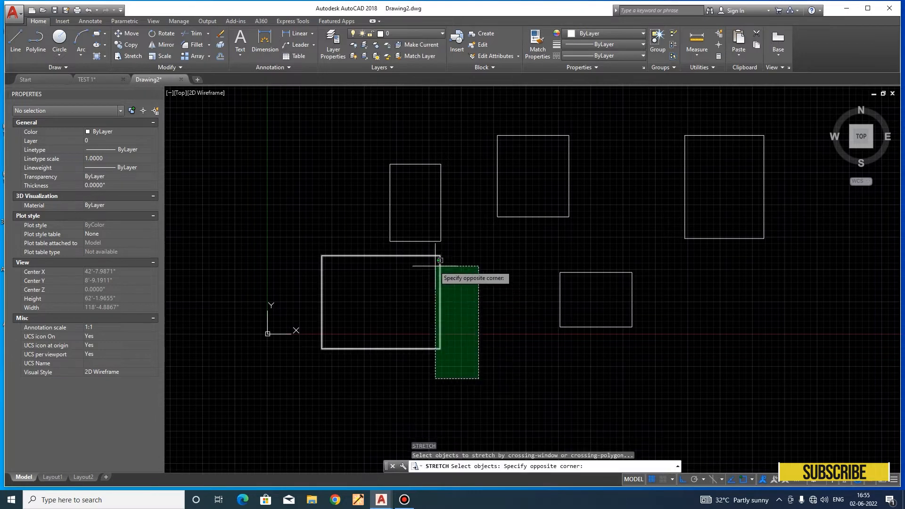
{"action": "left_click", "coordinate": [426, 250]}
{"action": "left_click", "coordinate": [606, 236]}
{"action": "left_click", "coordinate": [551, 114]}
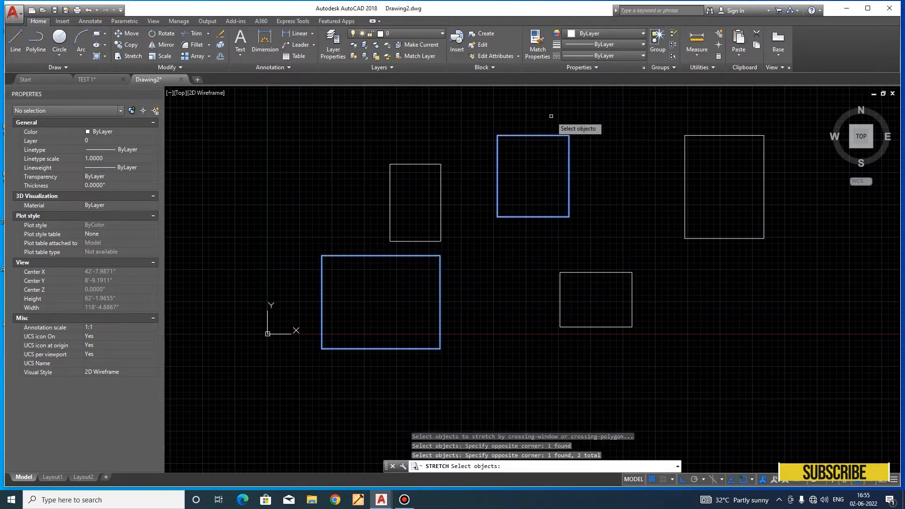
{"action": "left_click", "coordinate": [669, 375]}
{"action": "left_click", "coordinate": [612, 253]}
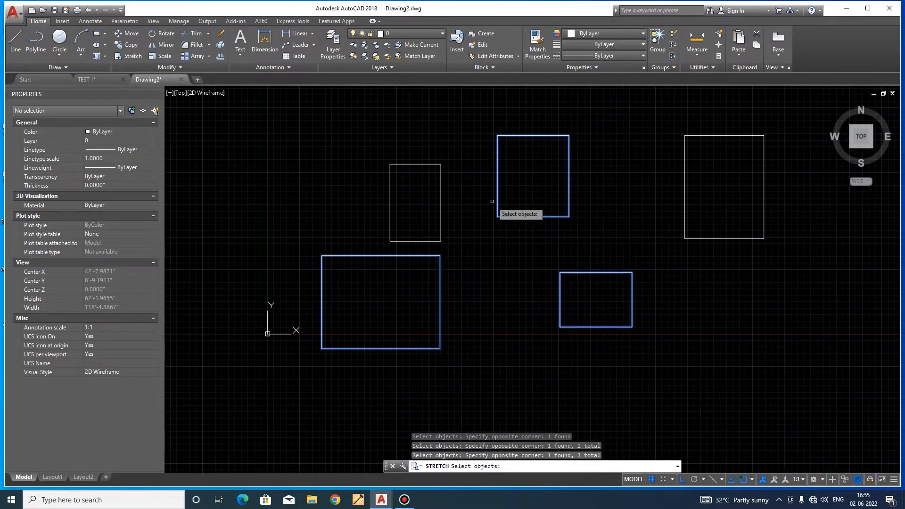
{"action": "left_click", "coordinate": [804, 269]}
{"action": "left_click", "coordinate": [740, 204]}
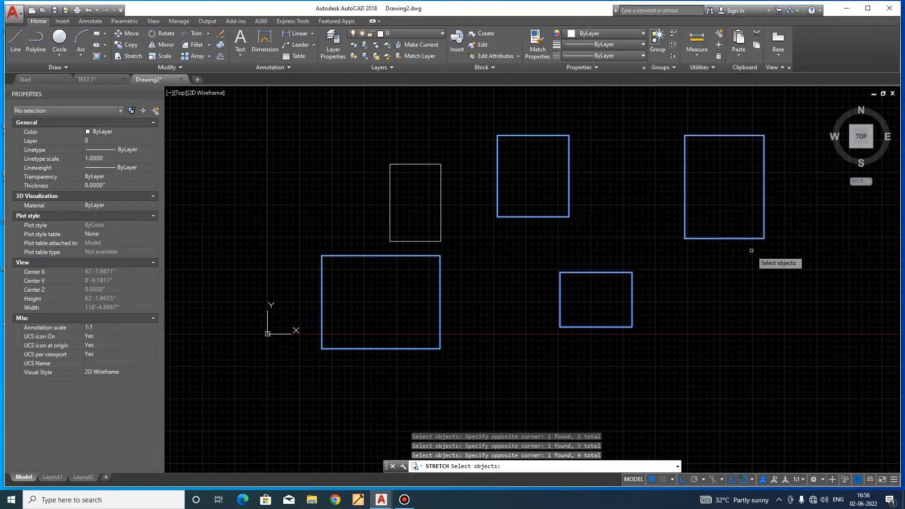
{"action": "key", "text": "Return"}
{"action": "left_click", "coordinate": [686, 327]}
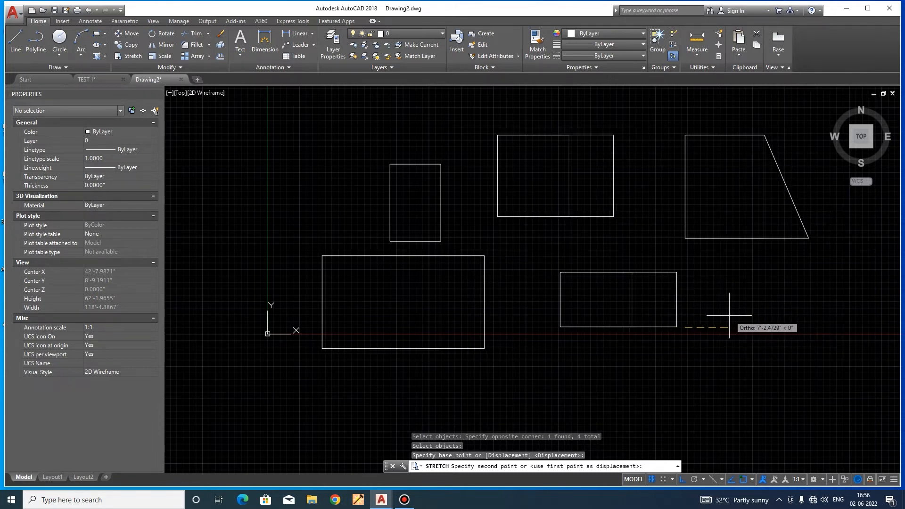
{"action": "left_click", "coordinate": [785, 315]}
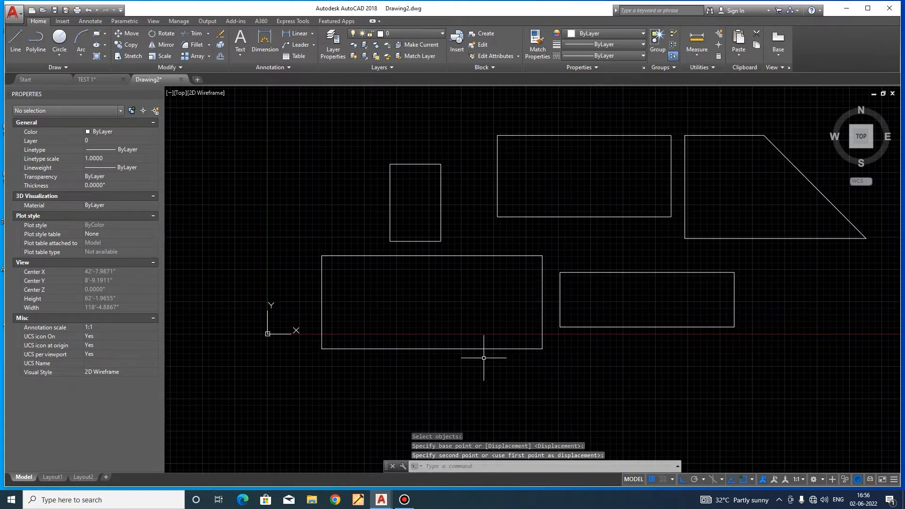
Stretch the lower sides of the two lower rectangles downward together by a freehand distance.
{"action": "key", "text": "Return"}
{"action": "left_click", "coordinate": [759, 318]}
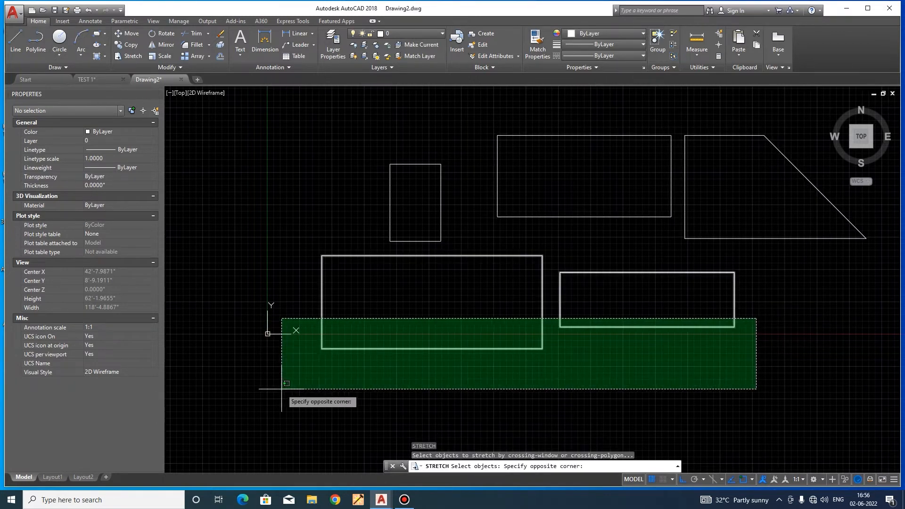
{"action": "left_click", "coordinate": [282, 389]}
{"action": "key", "text": "Return"}
{"action": "left_click", "coordinate": [279, 193]}
{"action": "left_click", "coordinate": [268, 269]}
Stretch the narrow upper-left rectangle's upper side upward by a freehand distance.
{"action": "key", "text": "Return"}
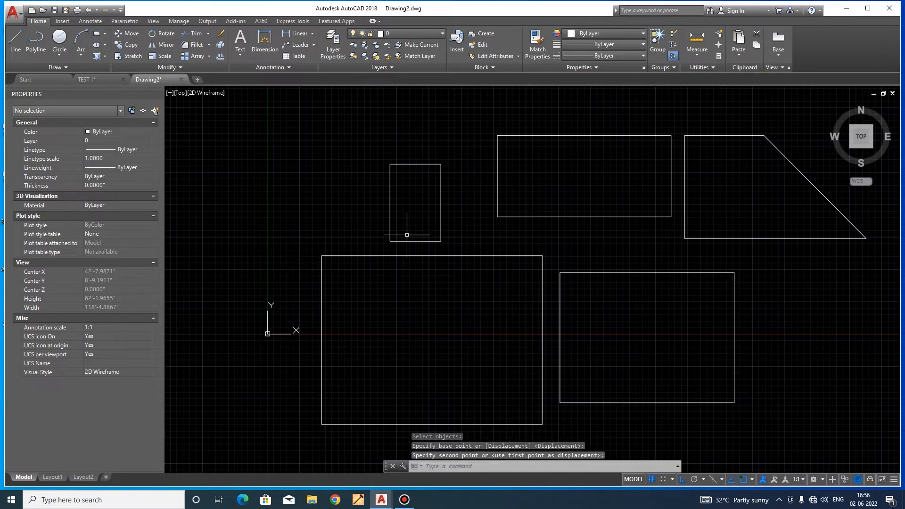
{"action": "left_click", "coordinate": [461, 236]}
{"action": "left_click", "coordinate": [322, 133]}
{"action": "key", "text": "Return"}
{"action": "left_click", "coordinate": [322, 194]}
{"action": "left_click", "coordinate": [320, 123]}
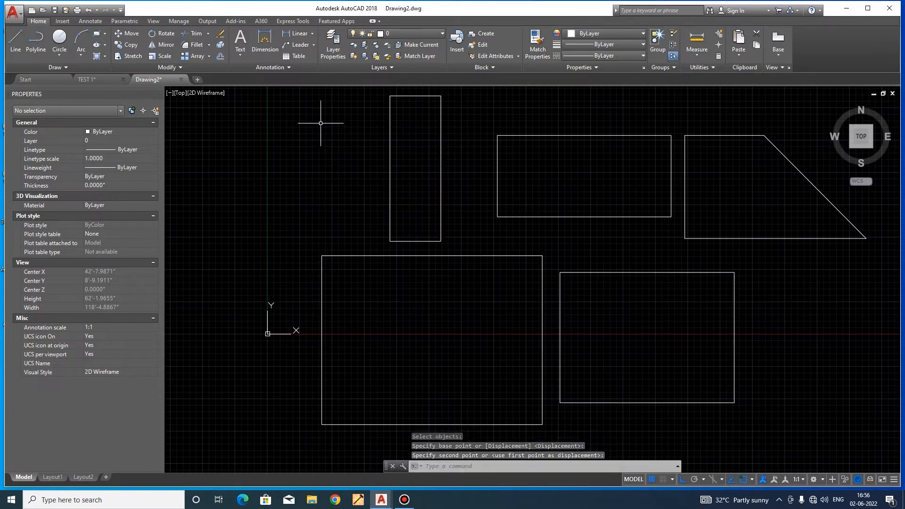
With MSTRETCH, window the right sides of the upper middle and two lower rectangles and stretch them inward to the left by a freehand distance.
{"action": "scroll", "coordinate": [326, 224], "scroll_direction": "down", "scroll_amount": 2}
{"action": "middle_click_drag", "start_coordinate": [445, 310], "coordinate": [422, 300]}
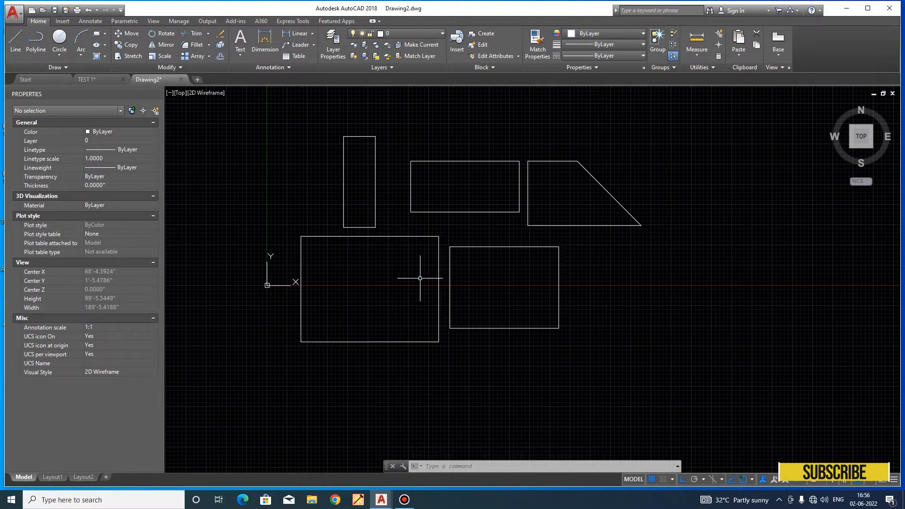
{"action": "type", "text": "S"}
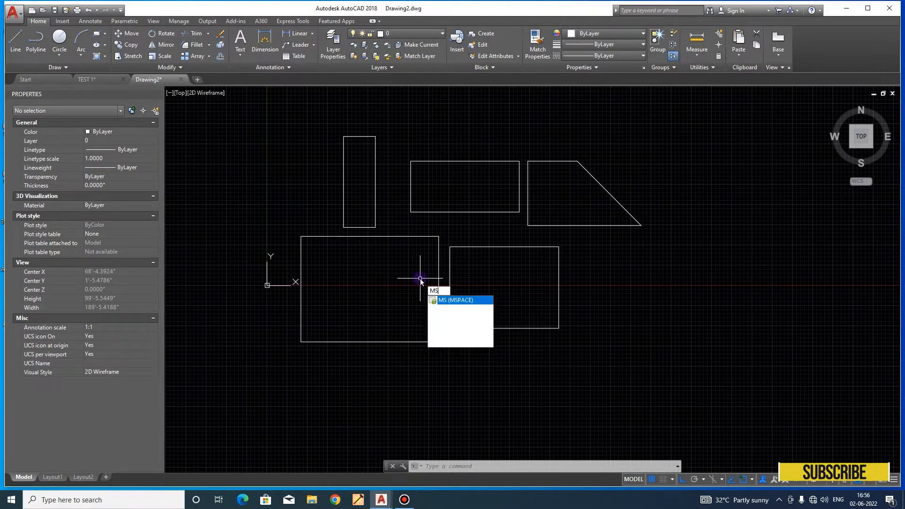
{"action": "left_click", "coordinate": [452, 309]}
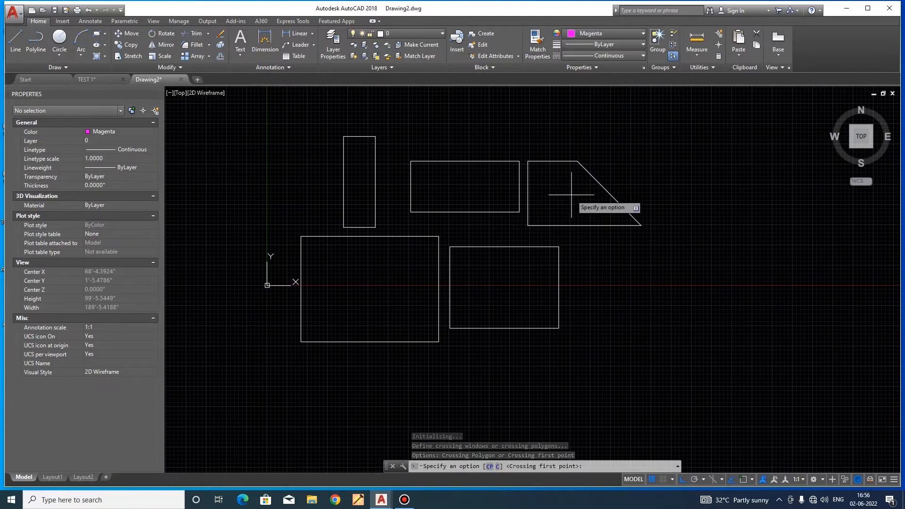
{"action": "scroll", "coordinate": [521, 167], "scroll_direction": "up", "scroll_amount": 4}
{"action": "left_click", "coordinate": [523, 297]}
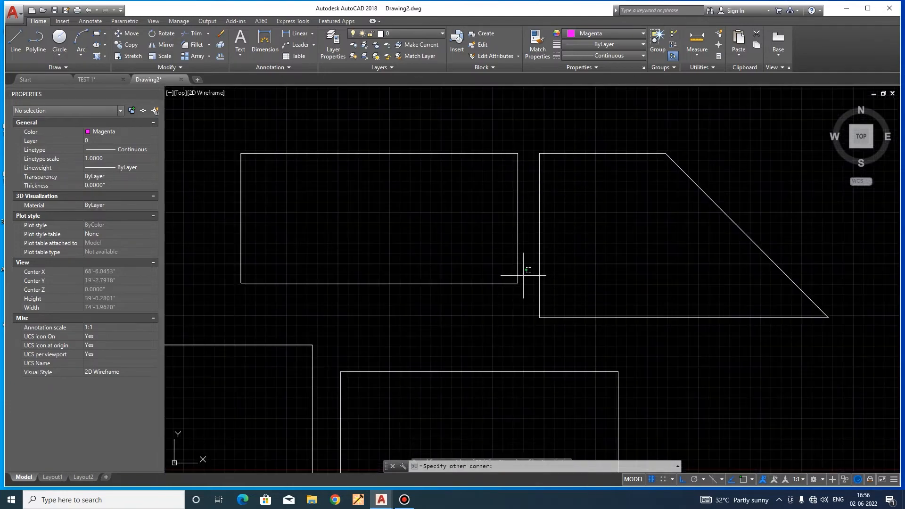
{"action": "left_click", "coordinate": [469, 120]}
{"action": "scroll", "coordinate": [543, 146], "scroll_direction": "down", "scroll_amount": 2}
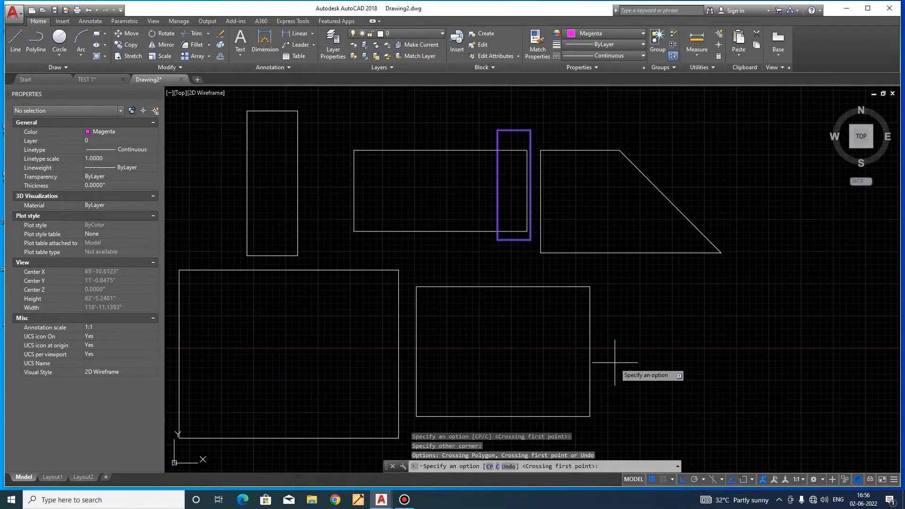
{"action": "left_click", "coordinate": [610, 433]}
{"action": "left_click", "coordinate": [565, 270]}
{"action": "middle_click_drag", "start_coordinate": [476, 284], "coordinate": [514, 218]}
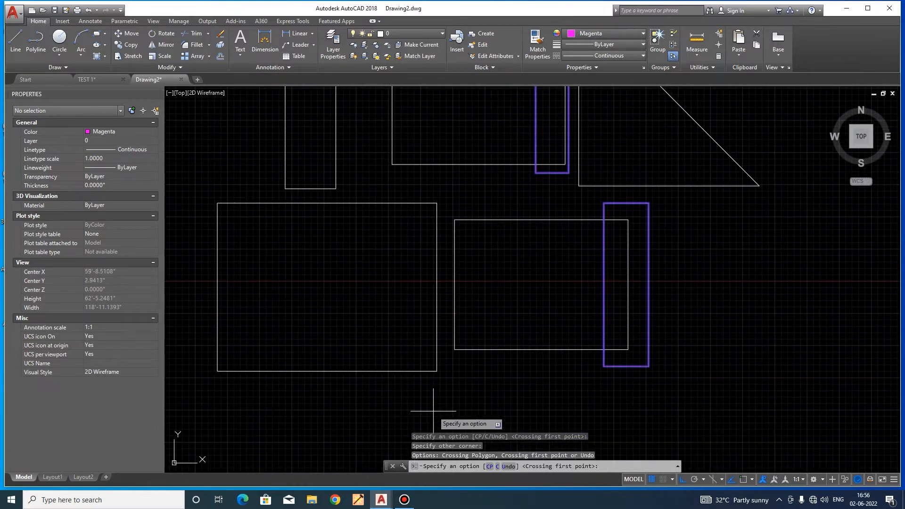
{"action": "left_click", "coordinate": [447, 390]}
{"action": "left_click", "coordinate": [407, 186]}
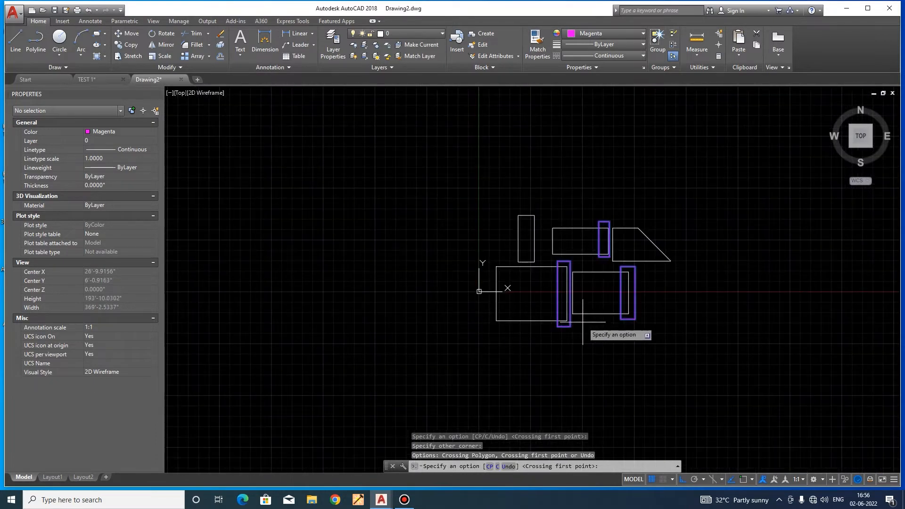
{"action": "scroll", "coordinate": [601, 339], "scroll_direction": "up", "scroll_amount": 2}
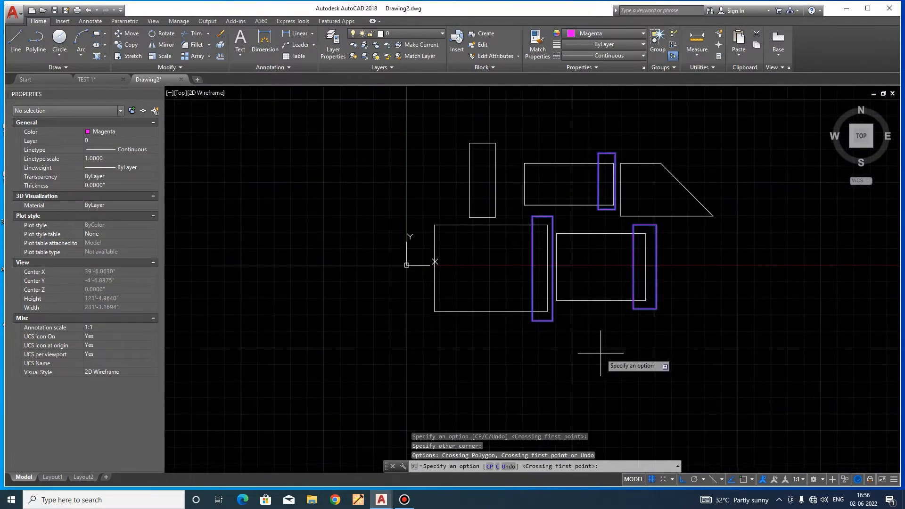
{"action": "key", "text": "Return"}
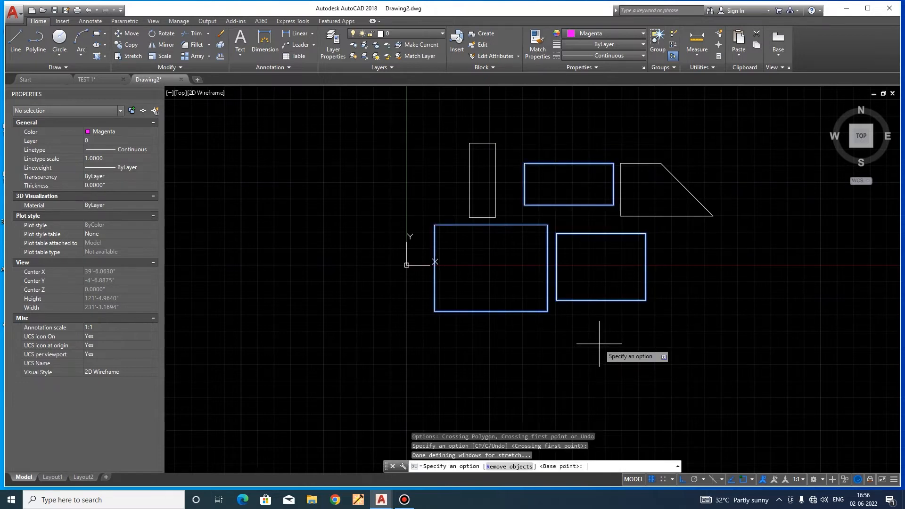
{"action": "left_click", "coordinate": [597, 343]}
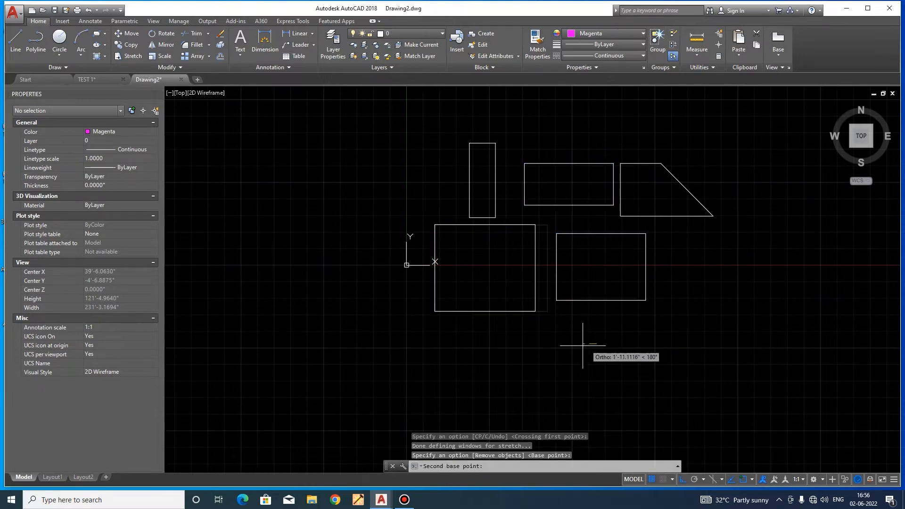
{"action": "left_click", "coordinate": [557, 361]}
{"action": "key", "text": "Escape"}
Try to stretch the right sides of the upper middle and two lower rectangles horizontally outward with the regular STRETCH command.
{"action": "type", "text": "S"}
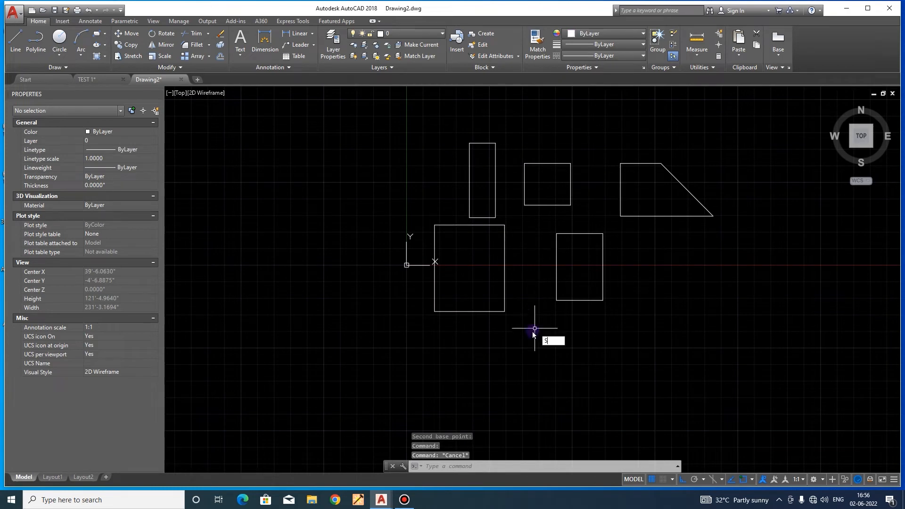
{"action": "key", "text": "Return"}
{"action": "left_click", "coordinate": [534, 334]}
{"action": "scroll", "coordinate": [501, 214], "scroll_direction": "up", "scroll_amount": 4}
{"action": "left_click", "coordinate": [501, 217]}
{"action": "scroll", "coordinate": [502, 219], "scroll_direction": "down", "scroll_amount": 4}
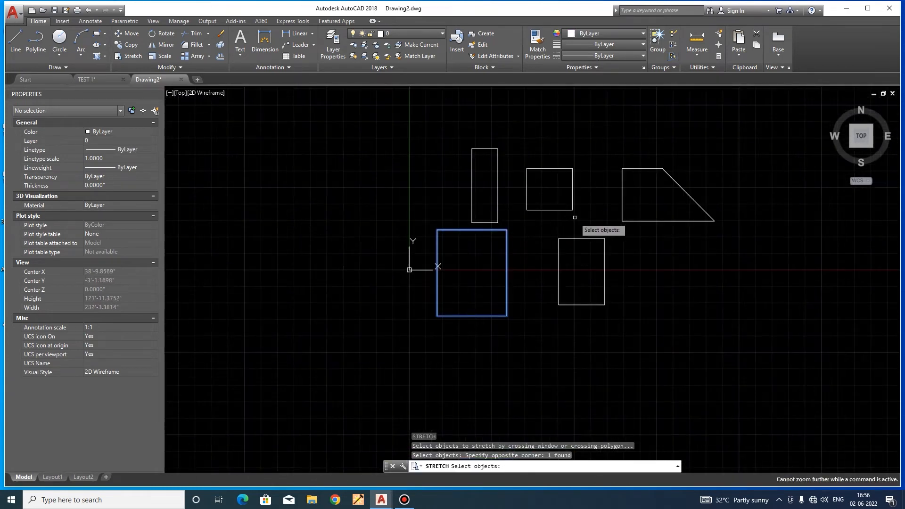
{"action": "left_click", "coordinate": [574, 217]}
{"action": "left_click", "coordinate": [556, 151]}
{"action": "left_click", "coordinate": [627, 339]}
{"action": "left_click", "coordinate": [588, 219]}
{"action": "key", "text": "Return"}
{"action": "left_click", "coordinate": [640, 265]}
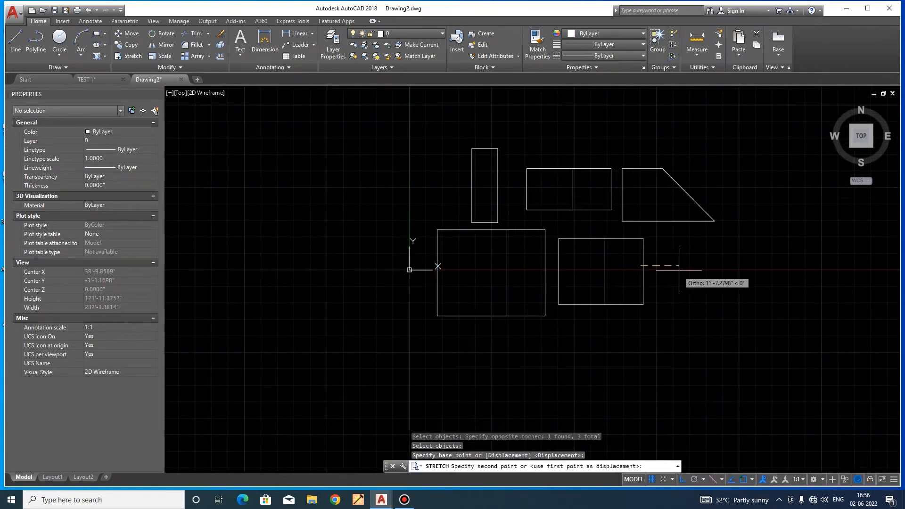
{"action": "key", "text": "Escape"}
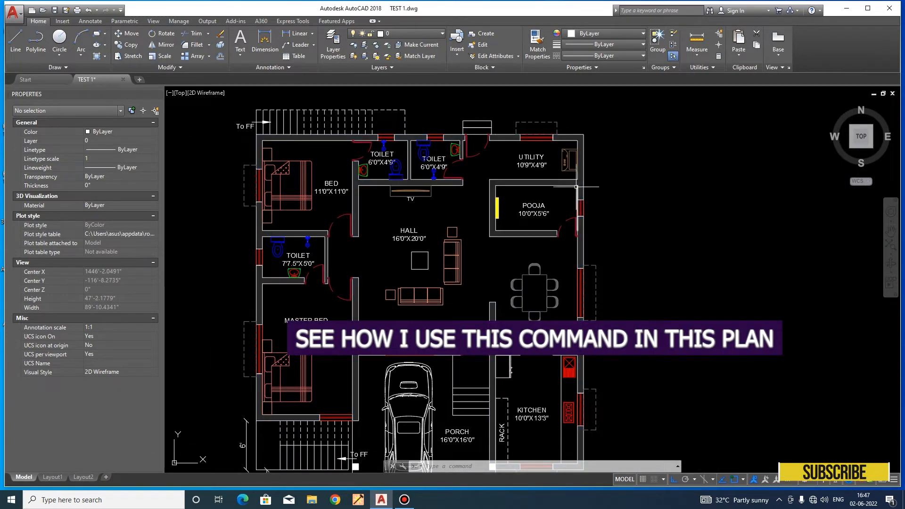
In the TEST 1 house plan, measure the pooja room's inside height from its lower wall to its upper wall.
{"action": "scroll", "coordinate": [576, 187], "scroll_direction": "up", "scroll_amount": 4}
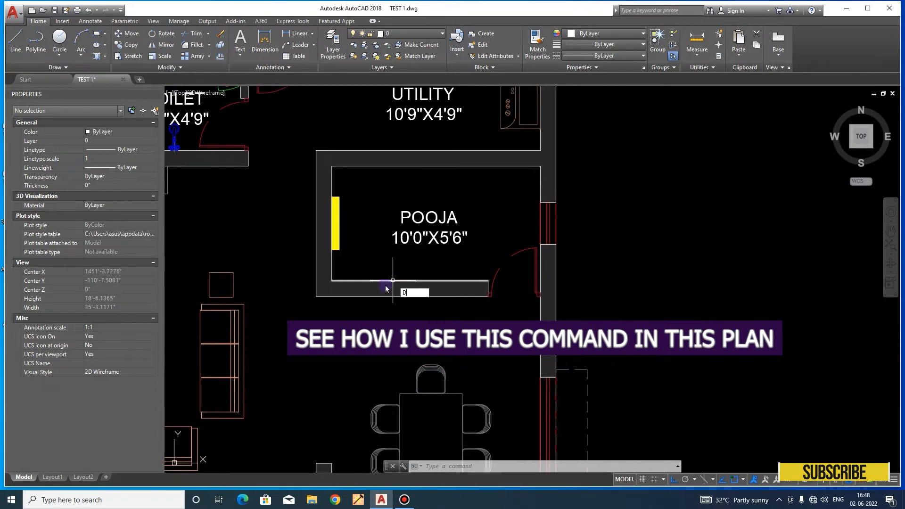
{"action": "type", "text": "I"}
{"action": "key", "text": "Return"}
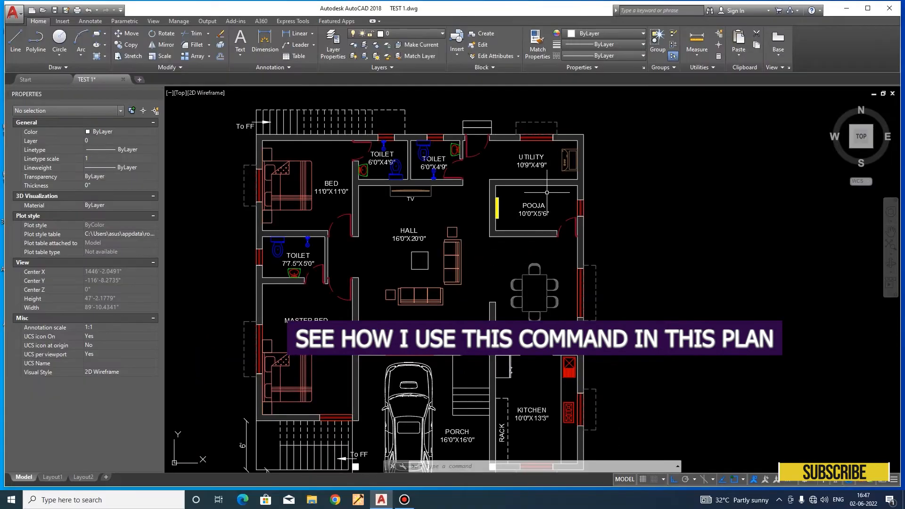
{"action": "scroll", "coordinate": [546, 192], "scroll_direction": "up", "scroll_amount": 4}
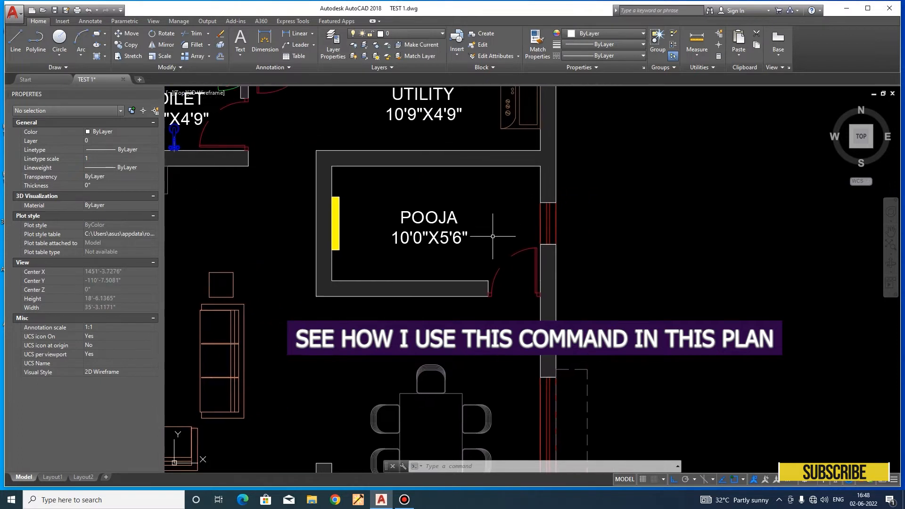
{"action": "type", "text": "di"}
{"action": "key", "text": "Return"}
{"action": "left_click", "coordinate": [331, 281]}
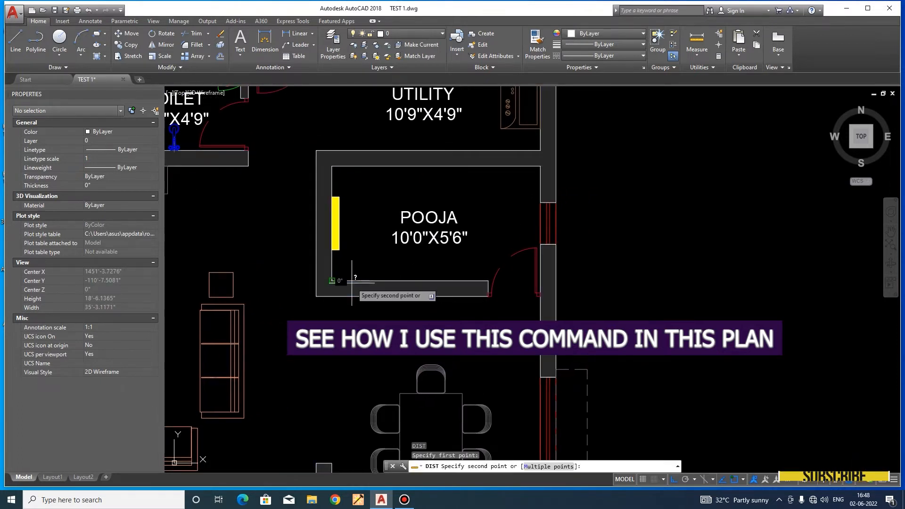
{"action": "left_click", "coordinate": [348, 167]}
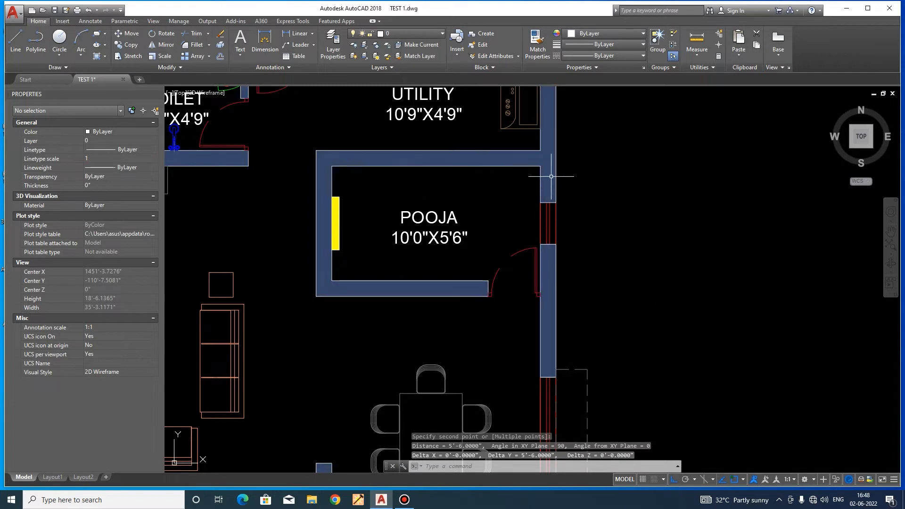
Delete the solid hatch filling the walls around the pooja room.
{"action": "left_click", "coordinate": [550, 160]}
{"action": "key", "text": "Delete"}
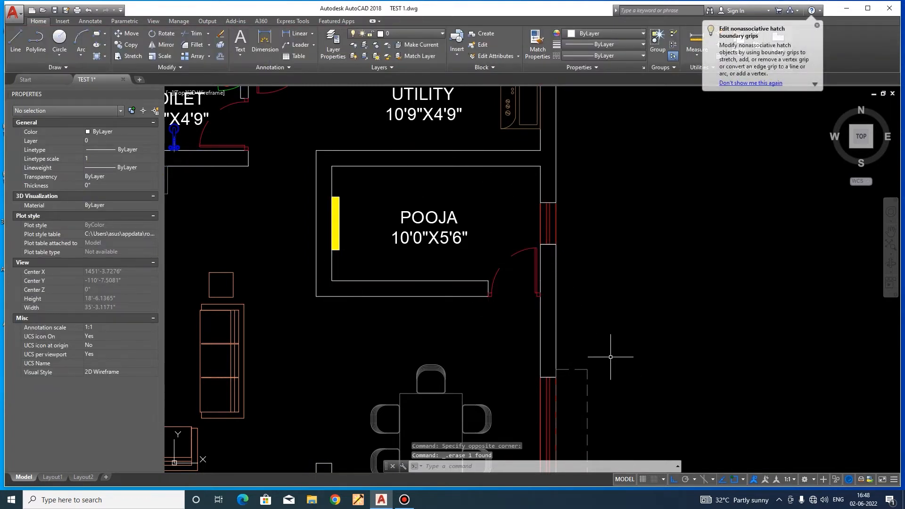
Stretch the pooja room's lower wall downward by 1', with the crossing window covering the wall and its door opening.
{"action": "middle_click_drag", "start_coordinate": [605, 339], "coordinate": [651, 308]}
{"action": "type", "text": "s"}
{"action": "key", "text": "Return"}
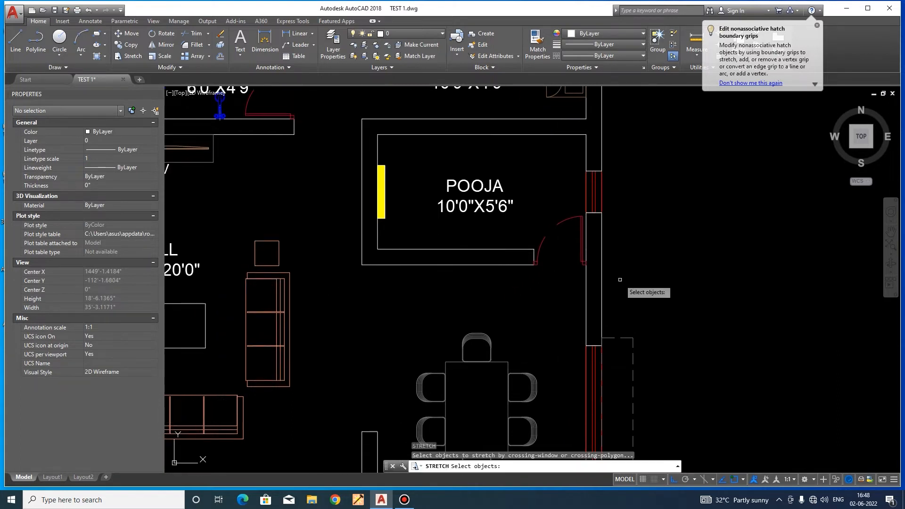
{"action": "left_click", "coordinate": [618, 277]}
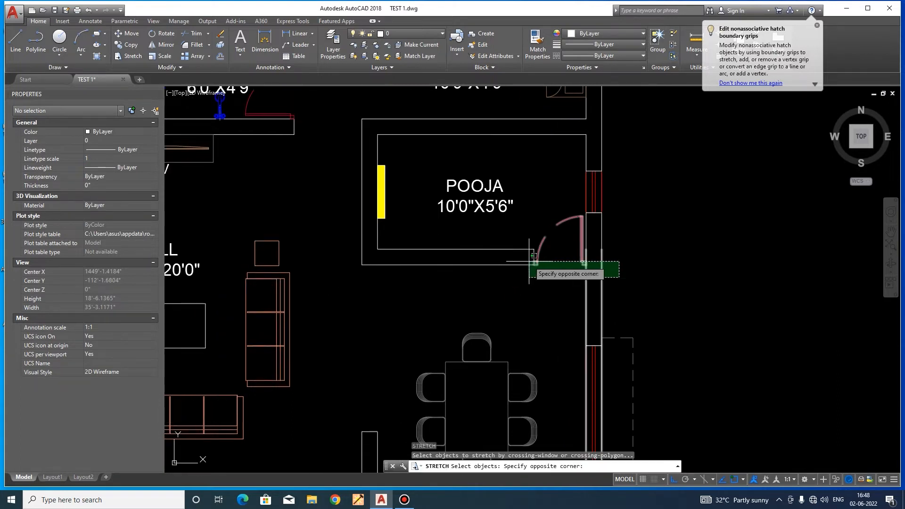
{"action": "left_click", "coordinate": [330, 234]}
{"action": "key", "text": "Return"}
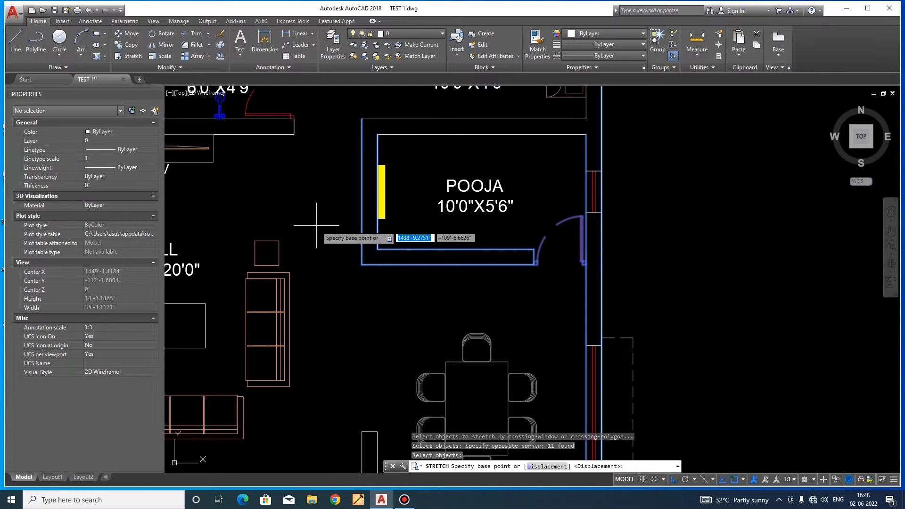
{"action": "left_click", "coordinate": [314, 195]}
{"action": "type", "text": "1"}
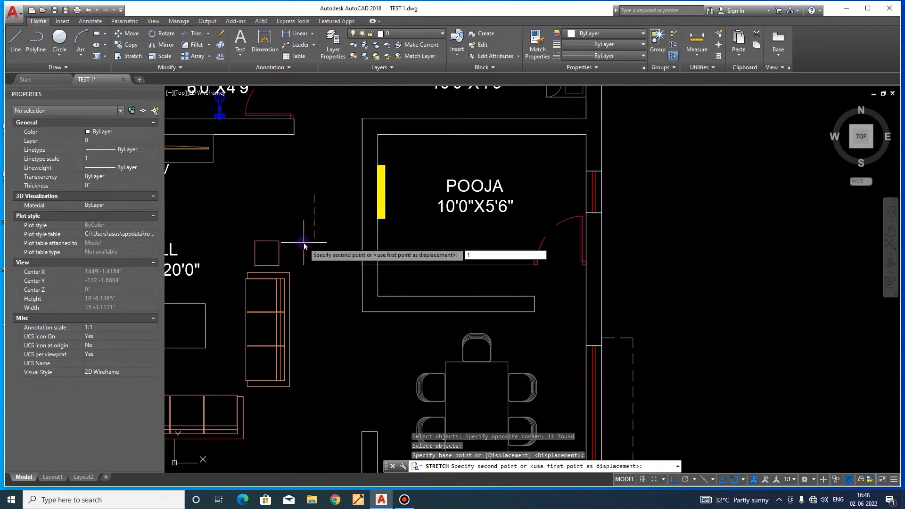
{"action": "type", "text": "'"}
{"action": "key", "text": "Return"}
Measure the pooja room's inside height along its left wall, from the lower wall to the upper wall.
{"action": "type", "text": "D"}
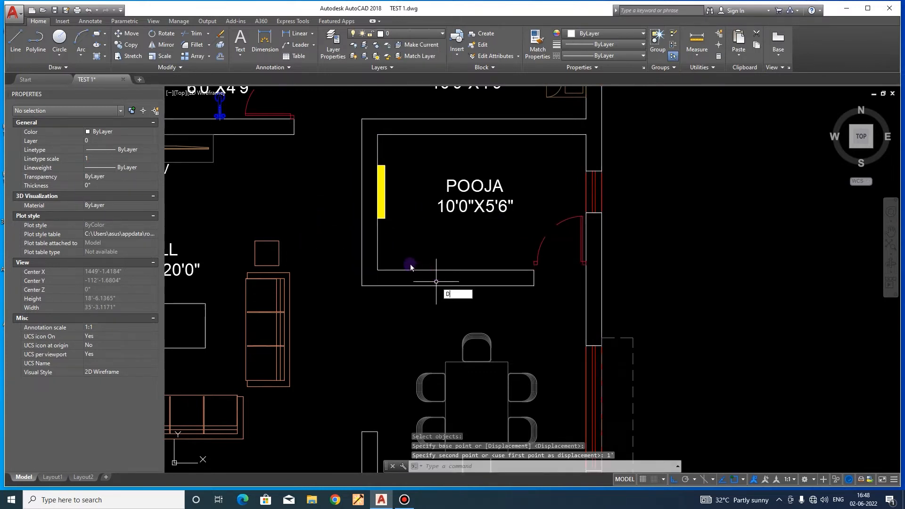
{"action": "type", "text": "I"}
{"action": "key", "text": "Return"}
{"action": "left_click", "coordinate": [377, 285]}
{"action": "left_click", "coordinate": [378, 135]}
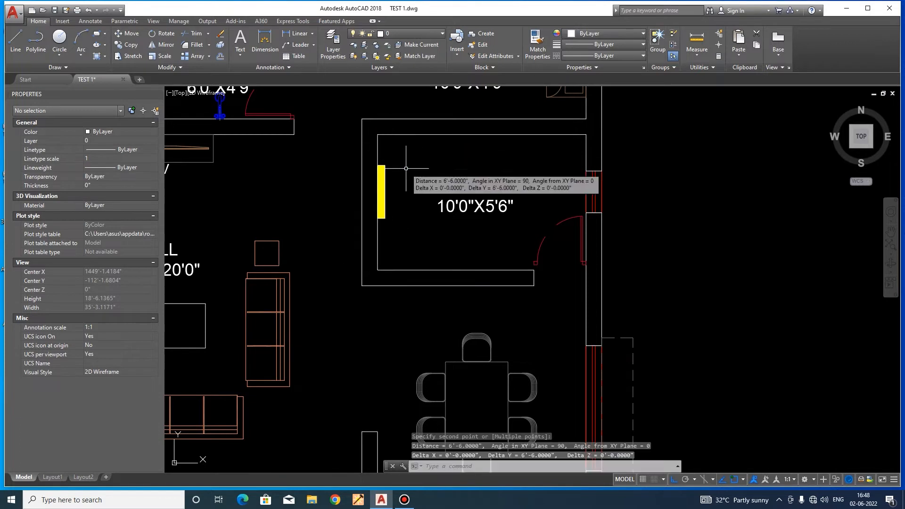
Move the pooja room door straight down so its frame corner meets the inner corner at the lower wall's end.
{"action": "left_click", "coordinate": [547, 243]}
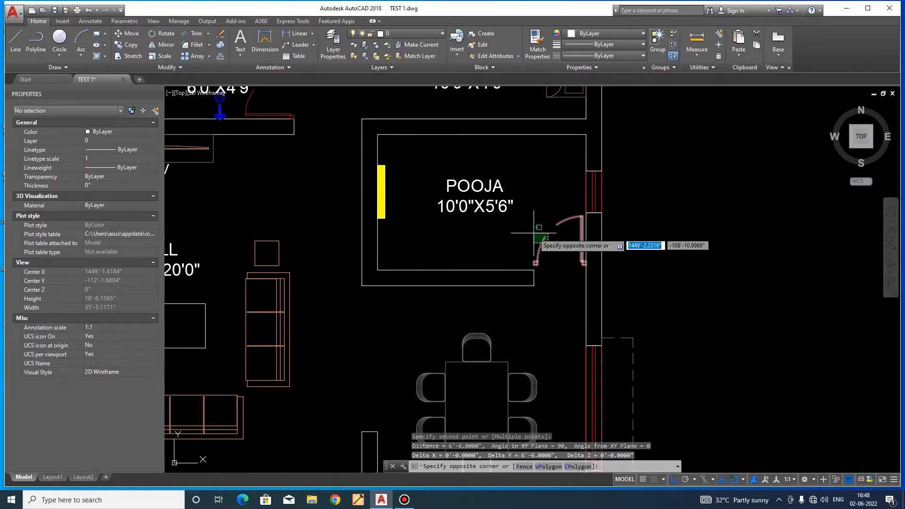
{"action": "left_click", "coordinate": [536, 233]}
{"action": "scroll", "coordinate": [553, 271], "scroll_direction": "up", "scroll_amount": 6}
{"action": "type", "text": "M"}
{"action": "key", "text": "Return"}
{"action": "left_click", "coordinate": [428, 208]}
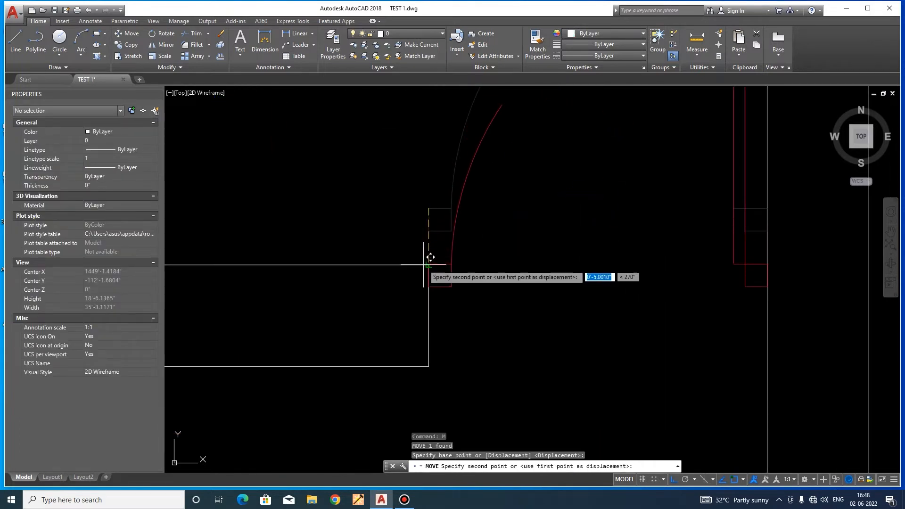
{"action": "left_click", "coordinate": [427, 266]}
{"action": "scroll", "coordinate": [479, 247], "scroll_direction": "down", "scroll_amount": 4}
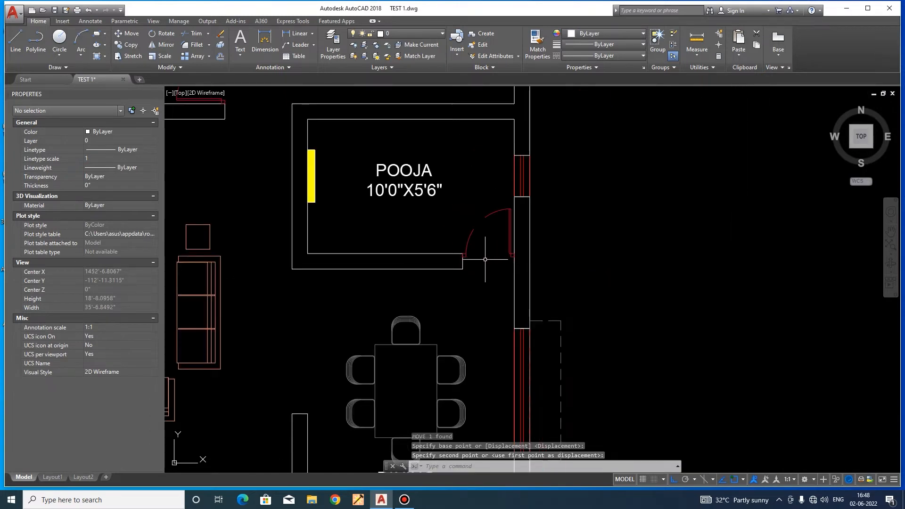
Stretch the pooja room's left wall, including the yellow fixture, inward to the right by 2'.
{"action": "scroll", "coordinate": [478, 217], "scroll_direction": "down", "scroll_amount": 2}
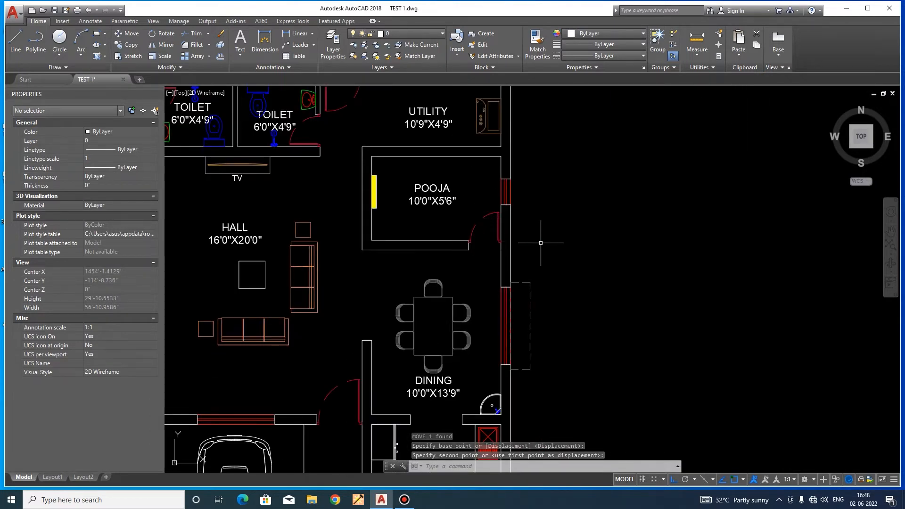
{"action": "scroll", "coordinate": [442, 199], "scroll_direction": "up", "scroll_amount": 2}
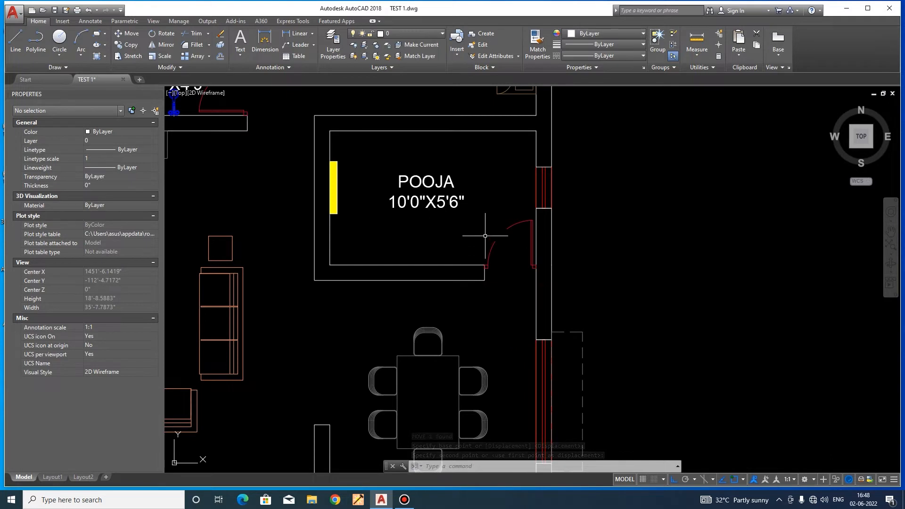
{"action": "middle_click_drag", "start_coordinate": [320, 140], "coordinate": [379, 174]}
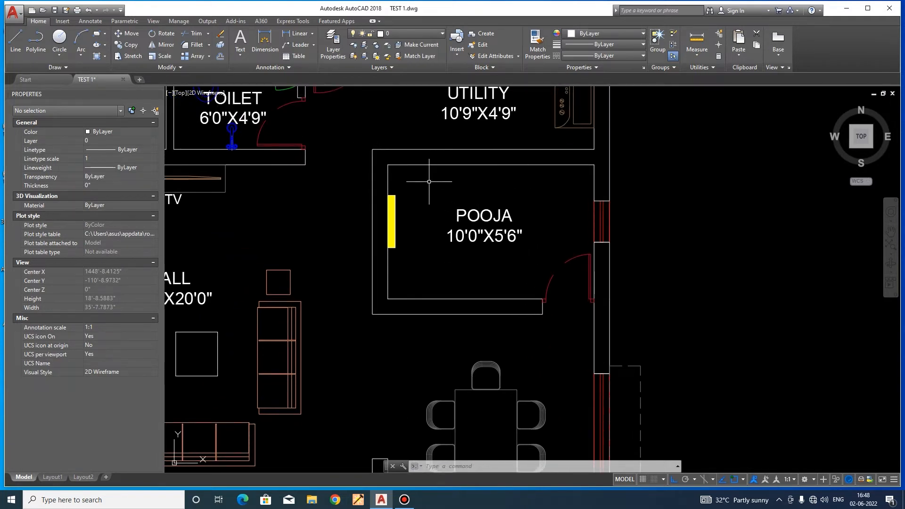
{"action": "type", "text": "s"}
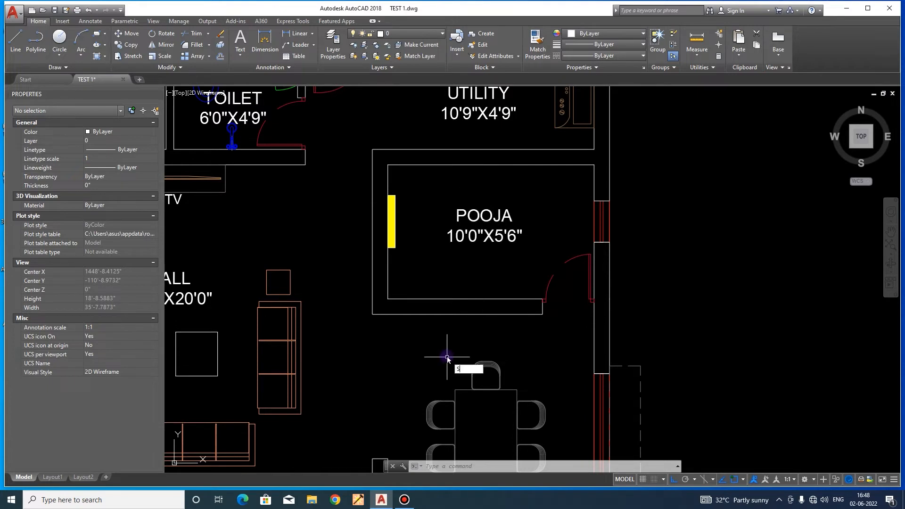
{"action": "key", "text": "Return"}
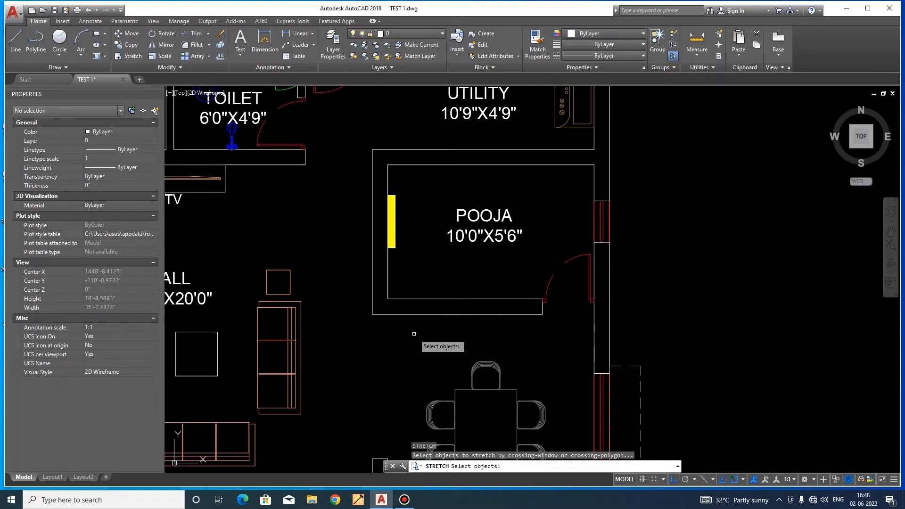
{"action": "left_click", "coordinate": [413, 335]}
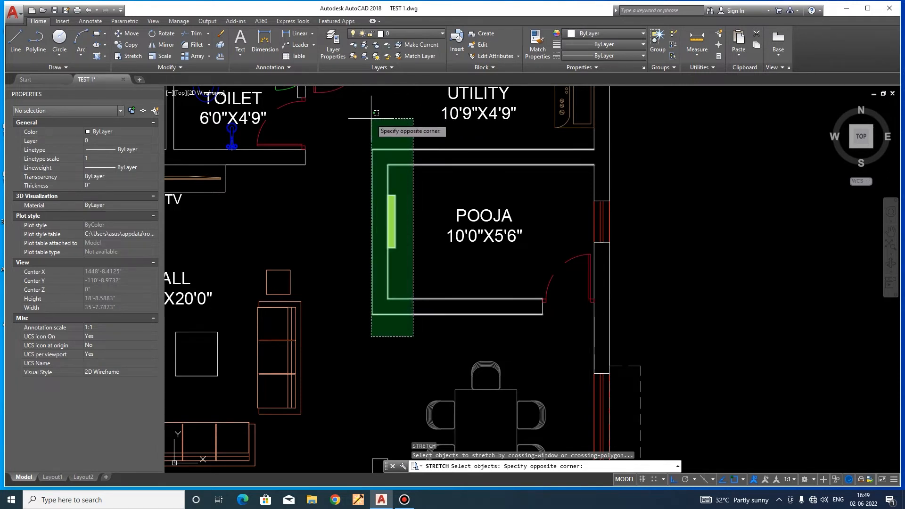
{"action": "left_click", "coordinate": [347, 120]}
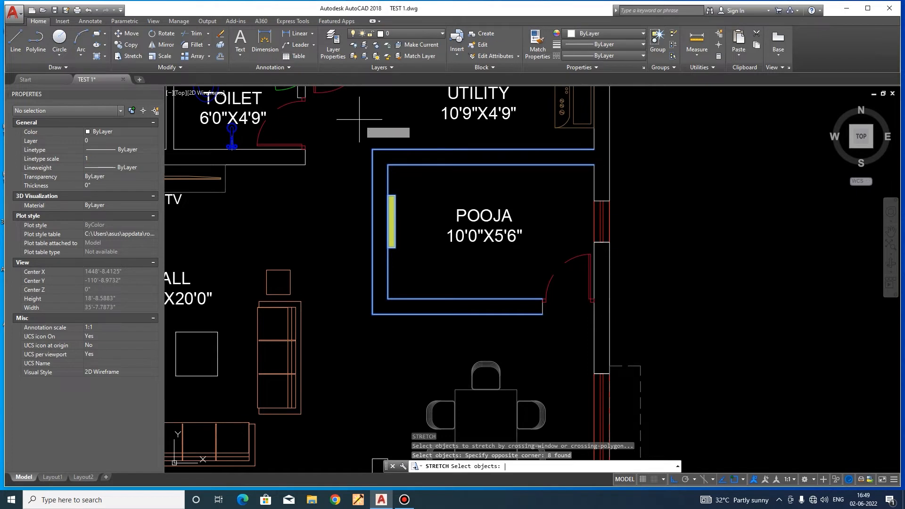
{"action": "key", "text": "Return"}
{"action": "left_click", "coordinate": [348, 118]}
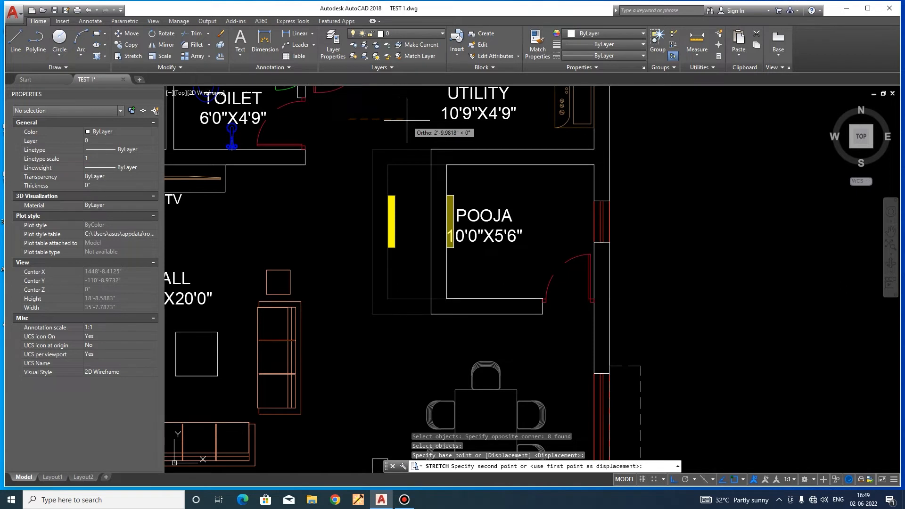
{"action": "type", "text": "2"}
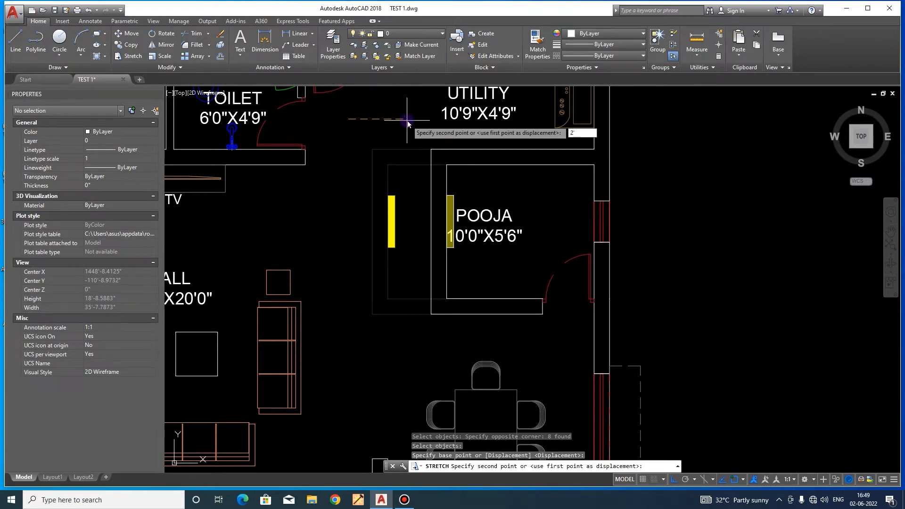
{"action": "key", "text": "Return"}
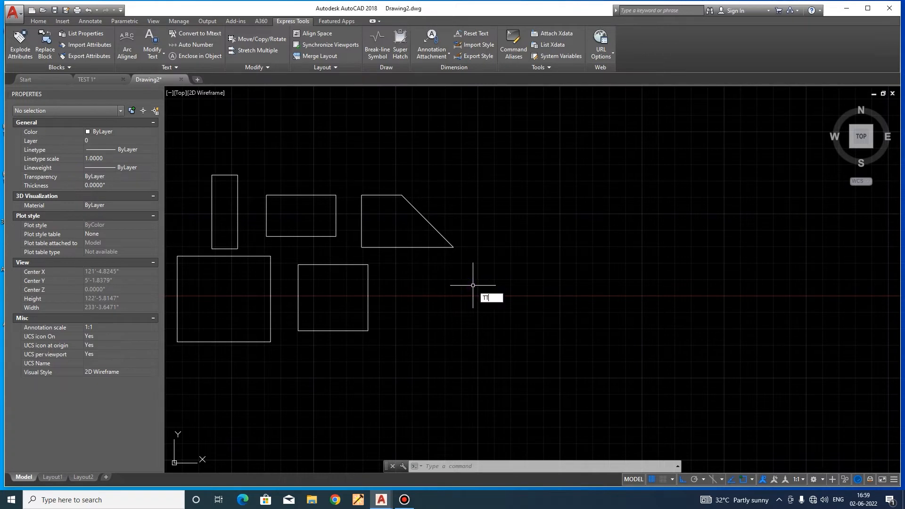
{"action": "key", "text": "Return"}
{"action": "type", "text": "TCIRCLE"}
{"action": "key", "text": "Return"}
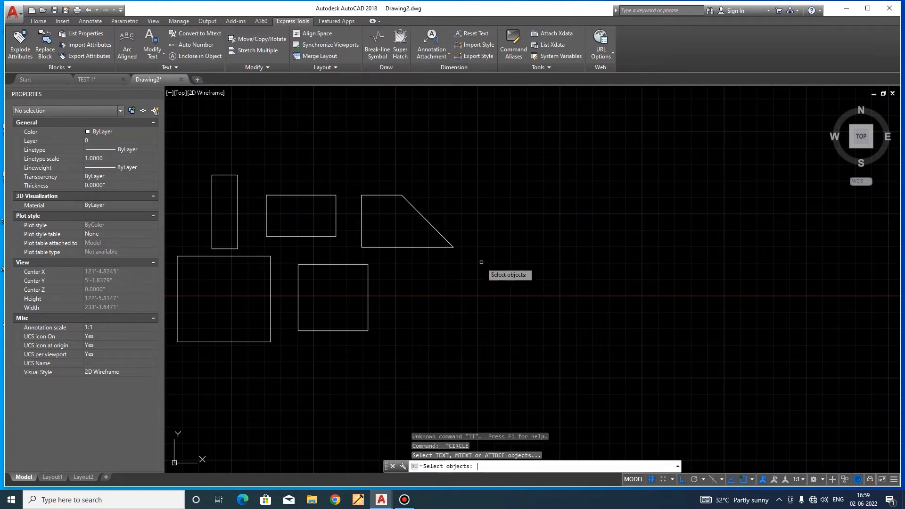
{"action": "key", "text": "Escape"}
In Drawing2, place a multiline text reading "A" to the right of the sloped shape.
{"action": "type", "text": "MTEXT"}
{"action": "key", "text": "Return"}
{"action": "left_click", "coordinate": [485, 250]}
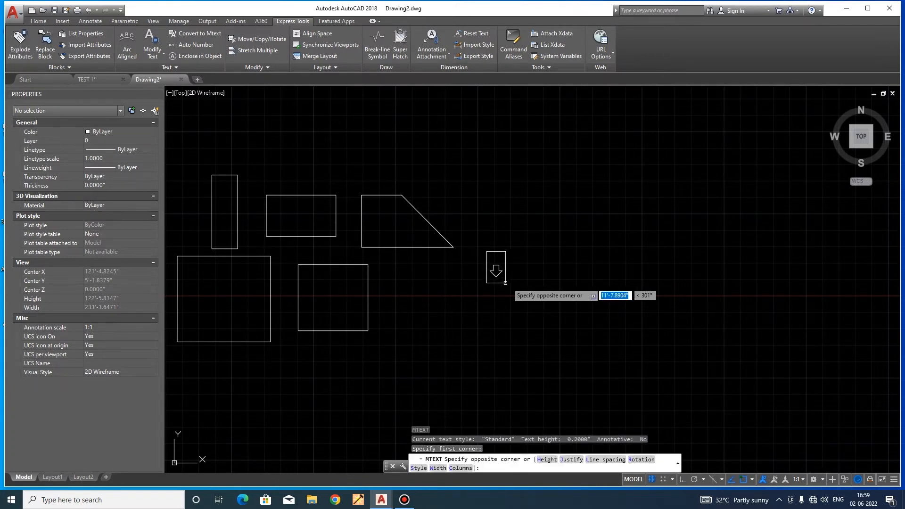
{"action": "left_click", "coordinate": [515, 299]}
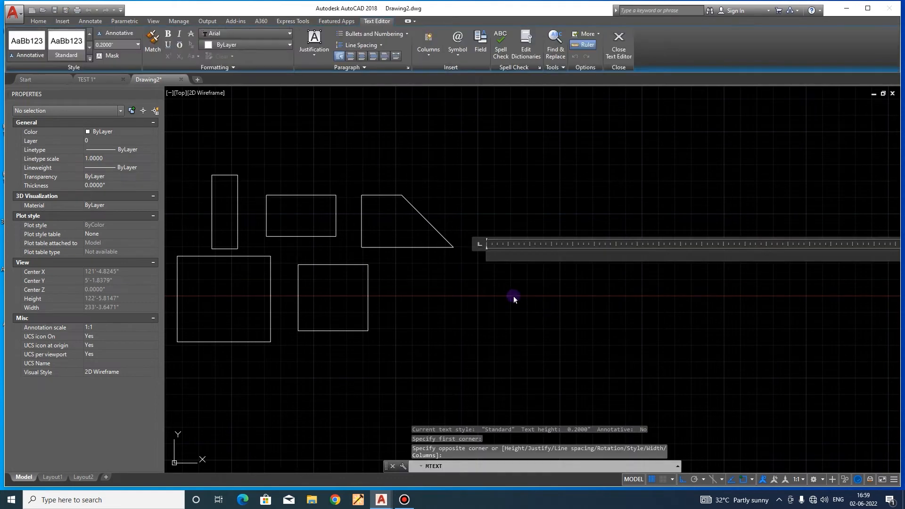
{"action": "type", "text": "A"}
{"action": "left_click", "coordinate": [509, 291]}
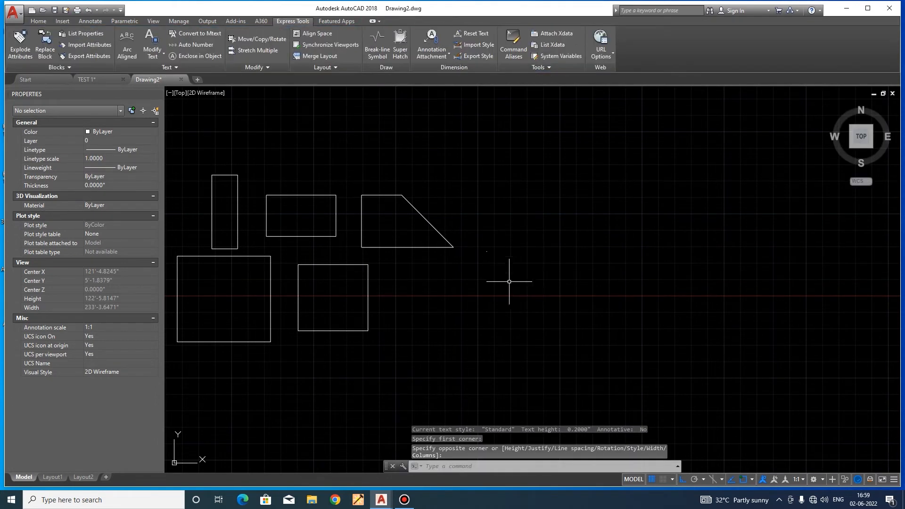
Erase the tiny multiline text "A" beside the sloped shape.
{"action": "scroll", "coordinate": [490, 249], "scroll_direction": "up", "scroll_amount": 7}
{"action": "left_click", "coordinate": [479, 252]}
{"action": "left_click", "coordinate": [458, 289]}
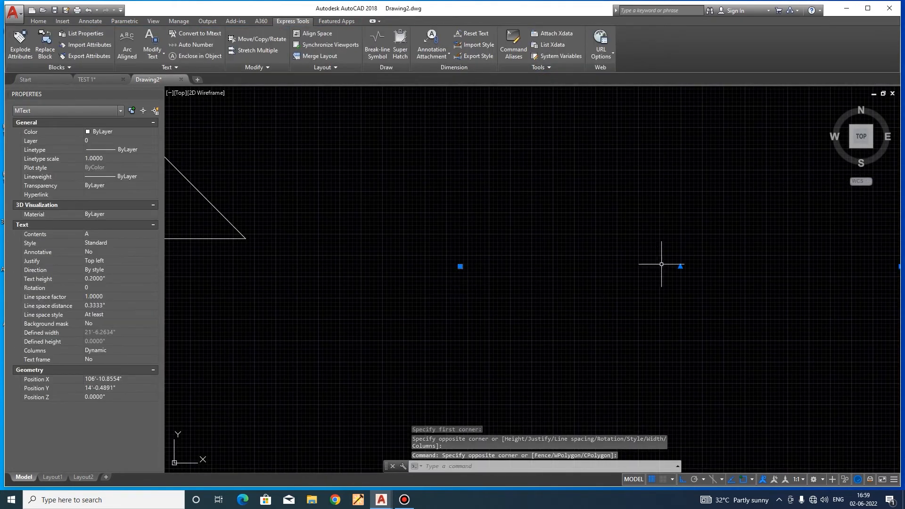
{"action": "key", "text": "Return"}
{"action": "key", "text": "Escape"}
Place a single-line text "DS" right of the sloped shape, about 2'-6" high with rotation 0.
{"action": "type", "text": "D"}
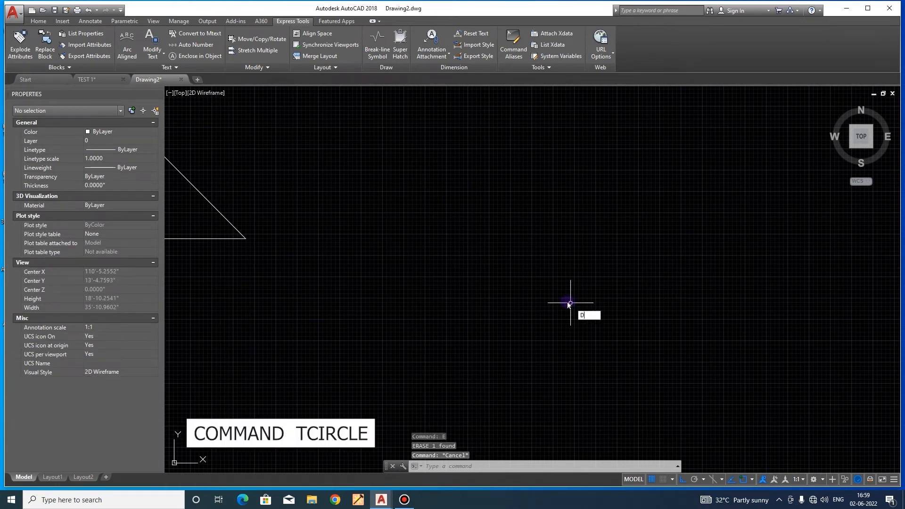
{"action": "type", "text": "T"}
{"action": "key", "text": "Return"}
{"action": "left_click", "coordinate": [500, 270]}
{"action": "left_click", "coordinate": [529, 320]}
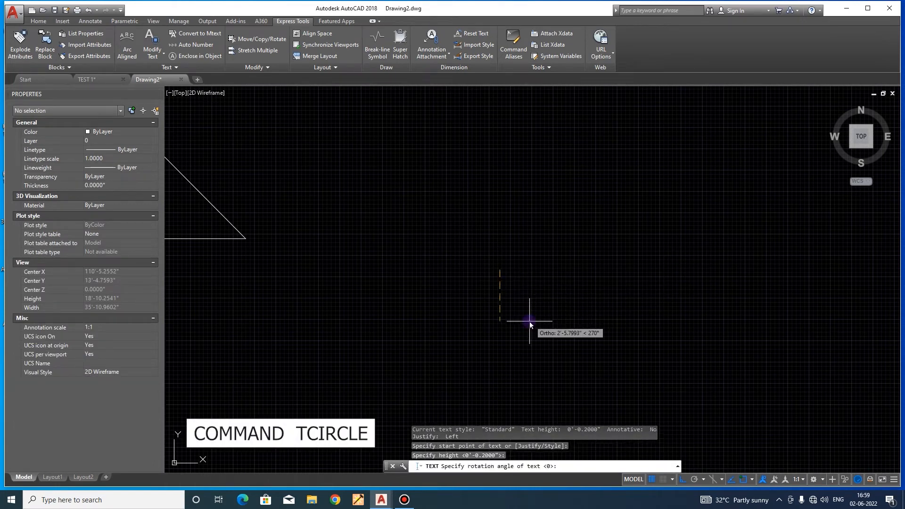
{"action": "type", "text": "DSD"}
{"action": "key", "text": "Return"}
{"action": "key", "text": "Return"}
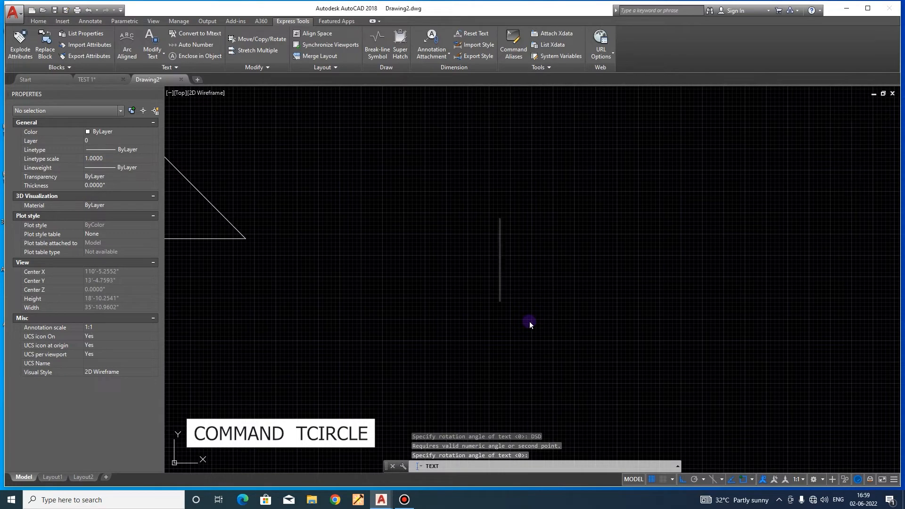
{"action": "type", "text": "DS"}
{"action": "key", "text": "Return"}
{"action": "key", "text": "Return"}
{"action": "key", "text": "Escape"}
{"action": "scroll", "coordinate": [469, 245], "scroll_direction": "down", "scroll_amount": 8}
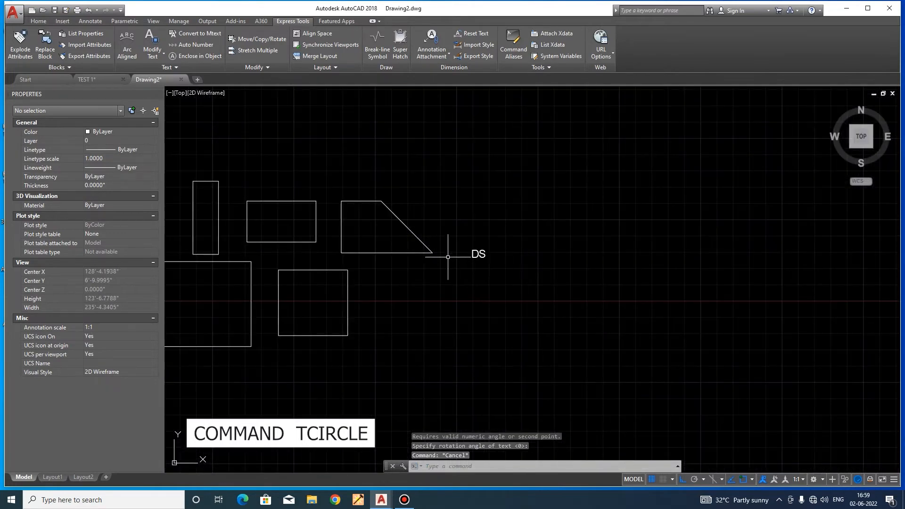
{"action": "scroll", "coordinate": [481, 257], "scroll_direction": "up", "scroll_amount": 4}
{"action": "left_click", "coordinate": [468, 228]}
{"action": "left_click", "coordinate": [524, 274]}
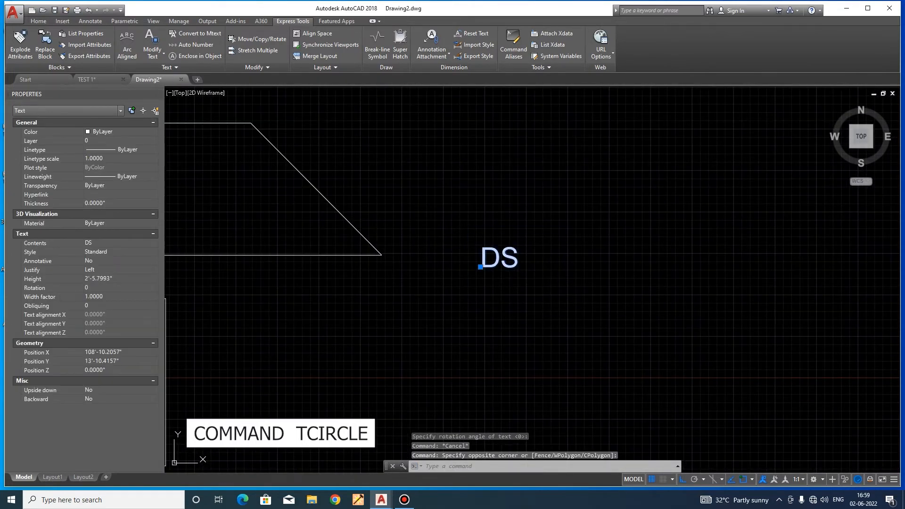
{"action": "key", "text": "Escape"}
Draw a circle centred on the DS text, large enough to enclose both letters.
{"action": "scroll", "coordinate": [483, 264], "scroll_direction": "up", "scroll_amount": 4}
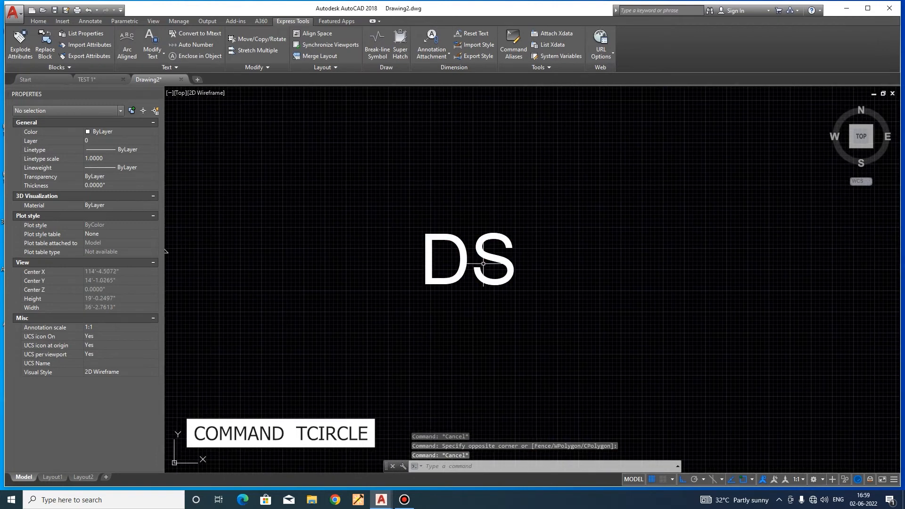
{"action": "type", "text": "c"}
{"action": "key", "text": "Return"}
{"action": "left_click", "coordinate": [472, 256]}
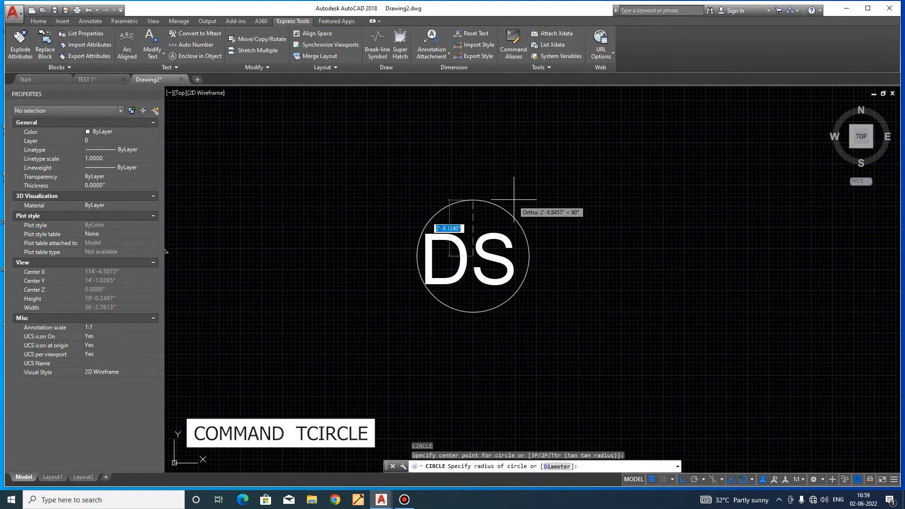
{"action": "left_click", "coordinate": [517, 188]}
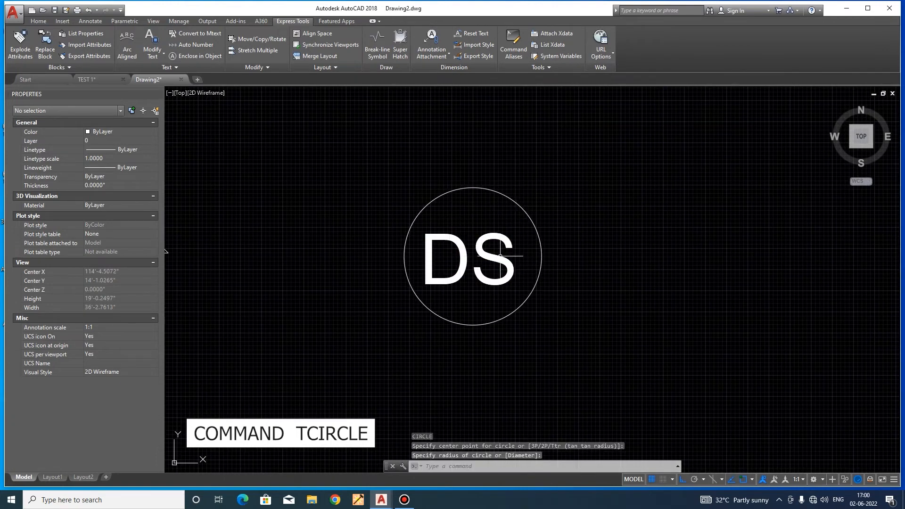
Draw a rectangle about 9.5' by 3.5' around the DS text, extending past both sides of the circle.
{"action": "type", "text": "rec"}
{"action": "key", "text": "Return"}
{"action": "left_click", "coordinate": [384, 229]}
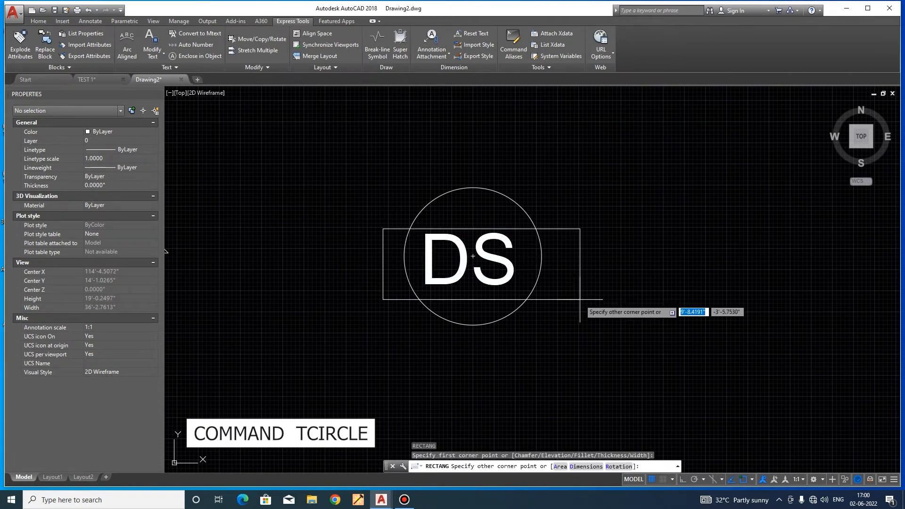
{"action": "left_click", "coordinate": [575, 298]}
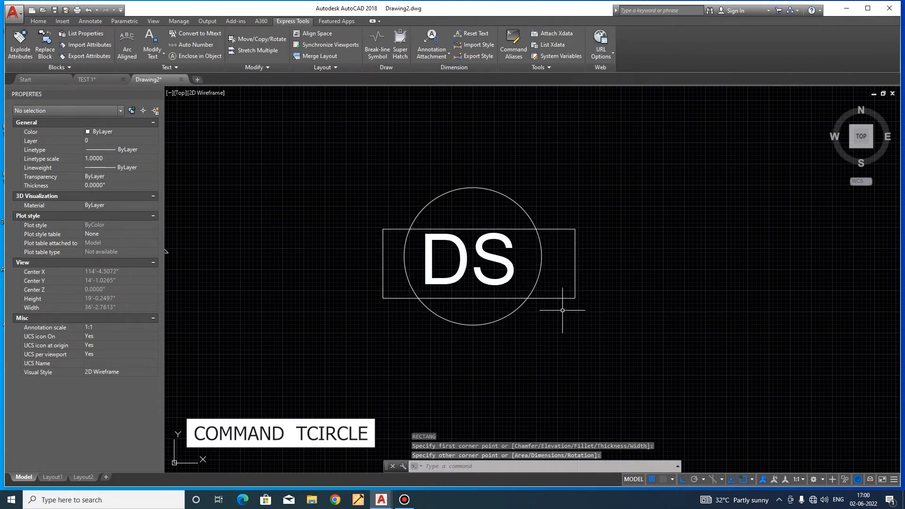
Erase the rectangle and the circle drawn around the DS text.
{"action": "left_click", "coordinate": [563, 311]}
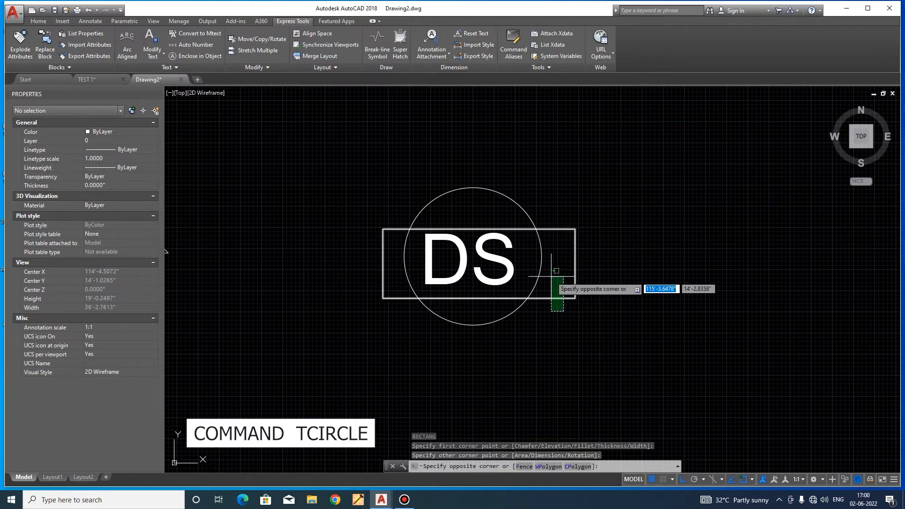
{"action": "left_click", "coordinate": [548, 283]}
{"action": "type", "text": "e"}
{"action": "key", "text": "Return"}
{"action": "left_click", "coordinate": [547, 301]}
{"action": "left_click", "coordinate": [534, 275]}
{"action": "key", "text": "Delete"}
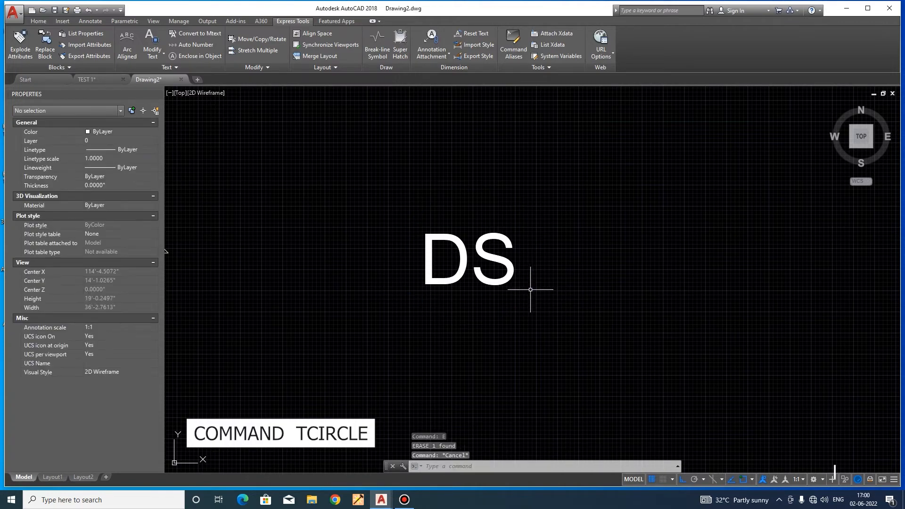
{"action": "left_click", "coordinate": [545, 288]}
{"action": "left_click", "coordinate": [374, 198]}
{"action": "scroll", "coordinate": [383, 260], "scroll_direction": "down", "scroll_amount": 2}
{"action": "key", "text": "Escape"}
{"action": "scroll", "coordinate": [383, 260], "scroll_direction": "down", "scroll_amount": 2}
{"action": "scroll", "coordinate": [460, 266], "scroll_direction": "up", "scroll_amount": 4}
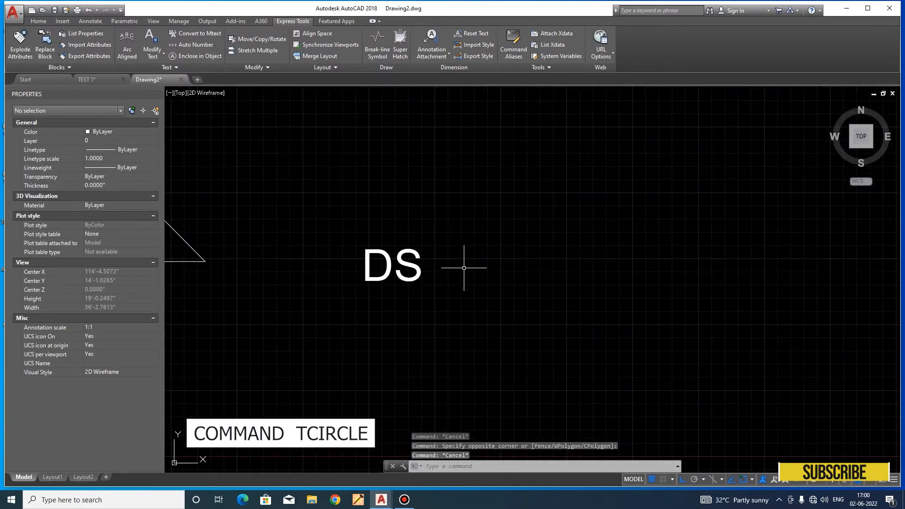
Copy the DS text twice to its right in a horizontal row, spaced about 12' apart.
{"action": "middle_click_drag", "start_coordinate": [430, 277], "coordinate": [484, 278]}
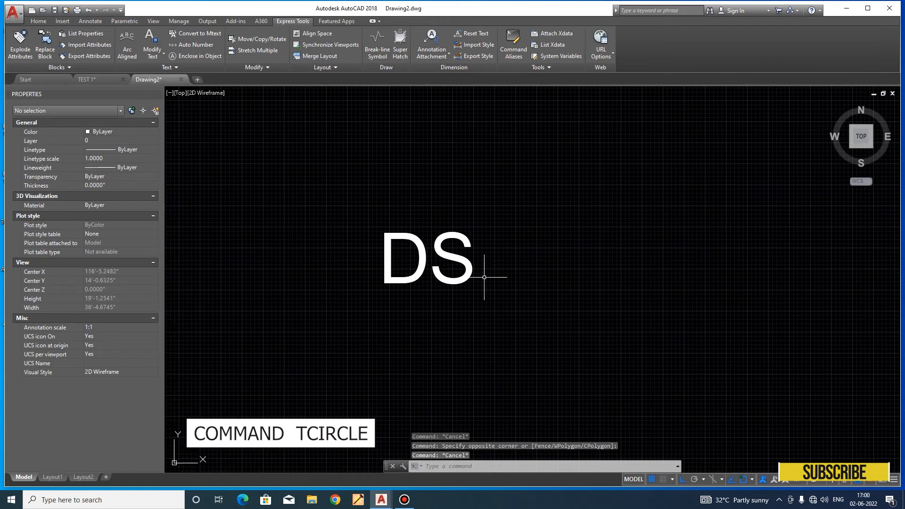
{"action": "left_click", "coordinate": [484, 277]}
{"action": "left_click", "coordinate": [361, 203]}
{"action": "type", "text": "cp"}
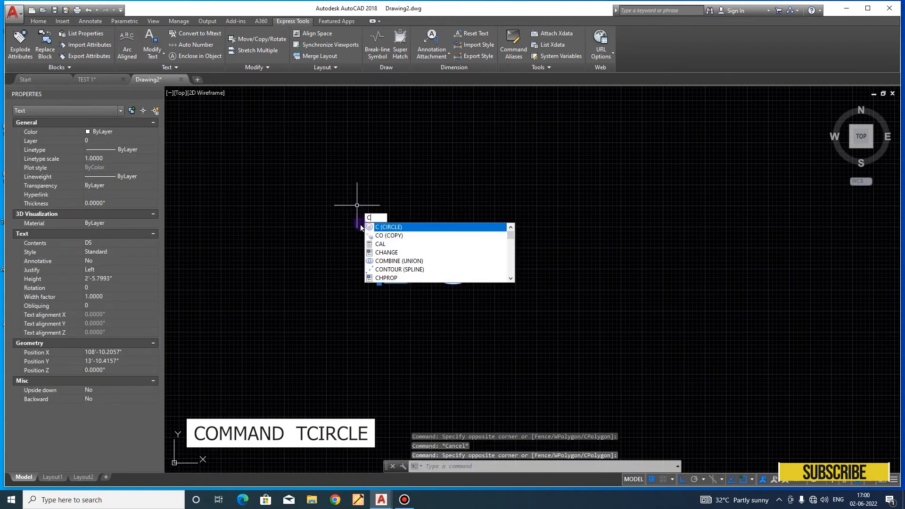
{"action": "key", "text": "Return"}
{"action": "left_click", "coordinate": [400, 332]}
{"action": "left_click", "coordinate": [639, 354]}
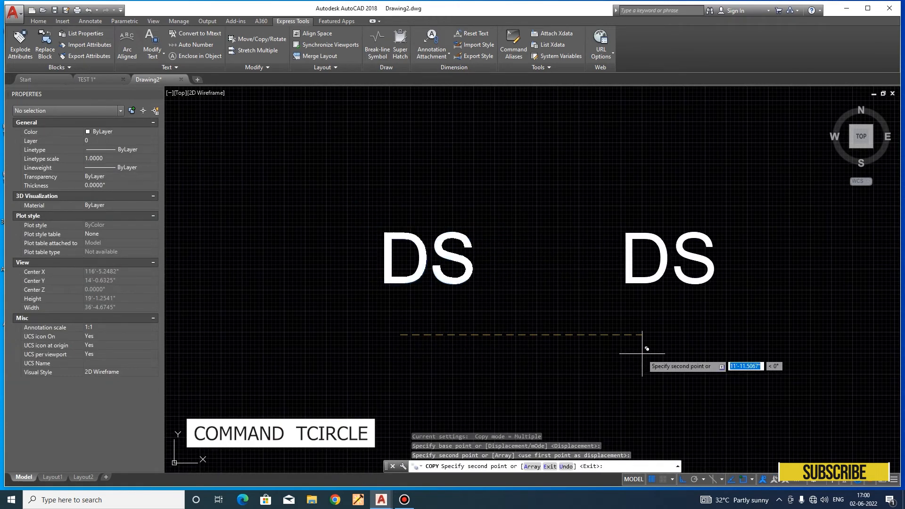
{"action": "scroll", "coordinate": [702, 356], "scroll_direction": "down", "scroll_amount": 4}
{"action": "middle_click_drag", "start_coordinate": [735, 357], "coordinate": [554, 338]}
{"action": "left_click", "coordinate": [587, 338]}
{"action": "key", "text": "Escape"}
Scale the middle DS text by a factor of 0.7 about its centre.
{"action": "scroll", "coordinate": [531, 309], "scroll_direction": "up", "scroll_amount": 3}
{"action": "type", "text": "sc"}
{"action": "key", "text": "Return"}
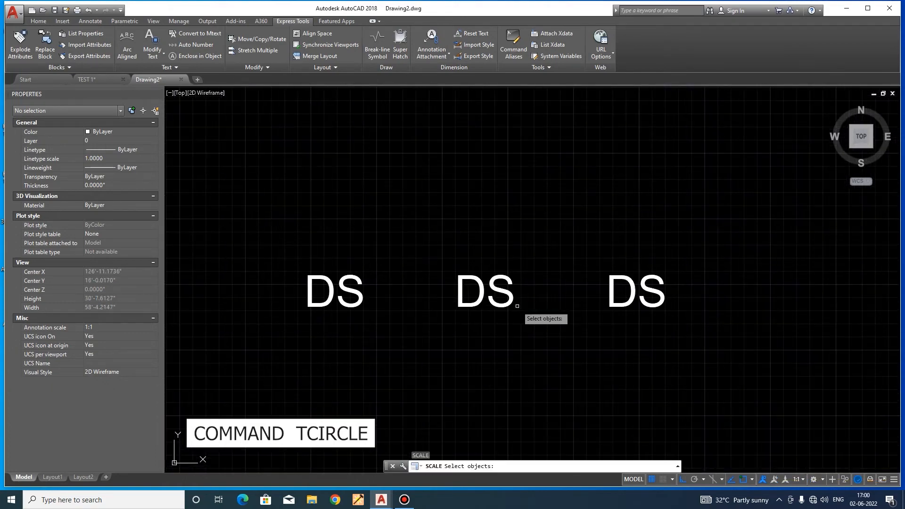
{"action": "left_click", "coordinate": [517, 305]}
{"action": "left_click", "coordinate": [477, 246]}
{"action": "key", "text": "Return"}
{"action": "left_click", "coordinate": [482, 290]}
{"action": "type", "text": ".7"}
{"action": "key", "text": "Return"}
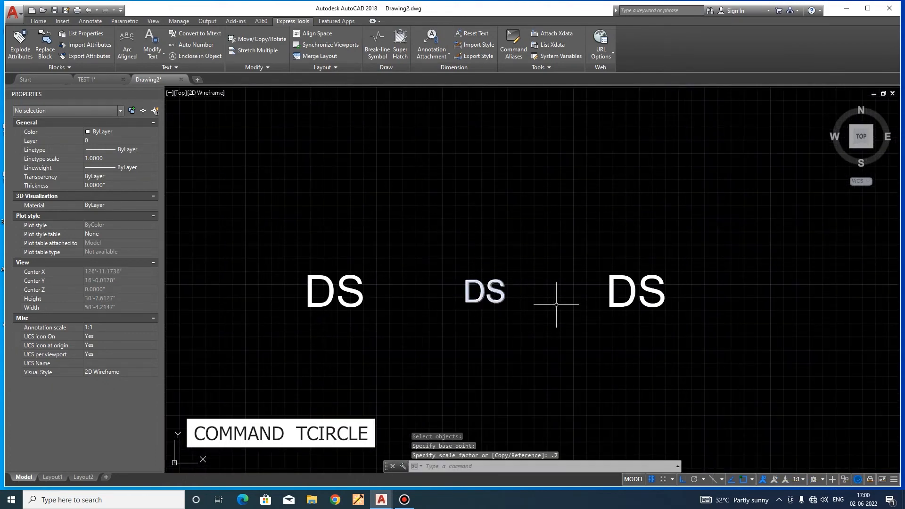
Scale the rightmost DS text by a factor of 2 about its centre.
{"action": "left_click", "coordinate": [687, 332]}
{"action": "left_click", "coordinate": [620, 232]}
{"action": "key", "text": "Return"}
{"action": "left_click", "coordinate": [633, 289]}
{"action": "type", "text": "2"}
{"action": "key", "text": "Return"}
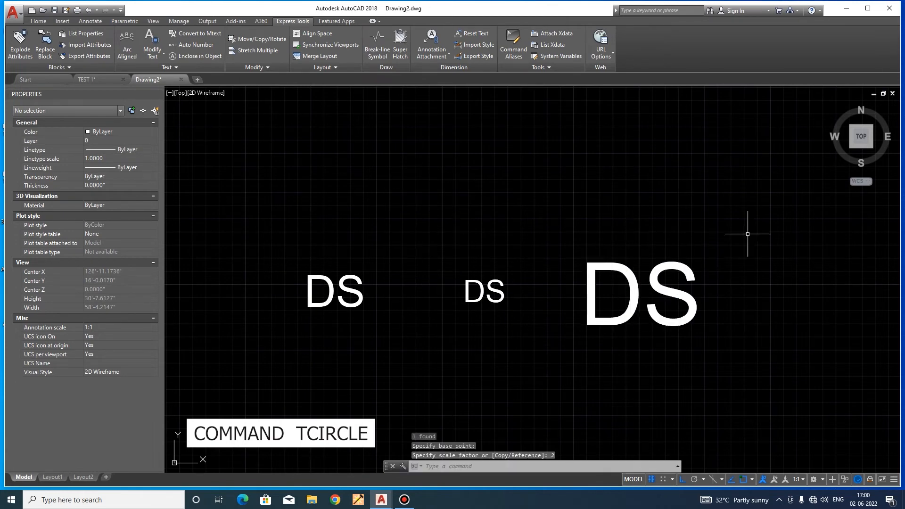
Enclose the leftmost DS text with TCIRCLE using offset factor 0.5, the Circles shape and variable size.
{"action": "middle_click_drag", "start_coordinate": [491, 237], "coordinate": [479, 222]}
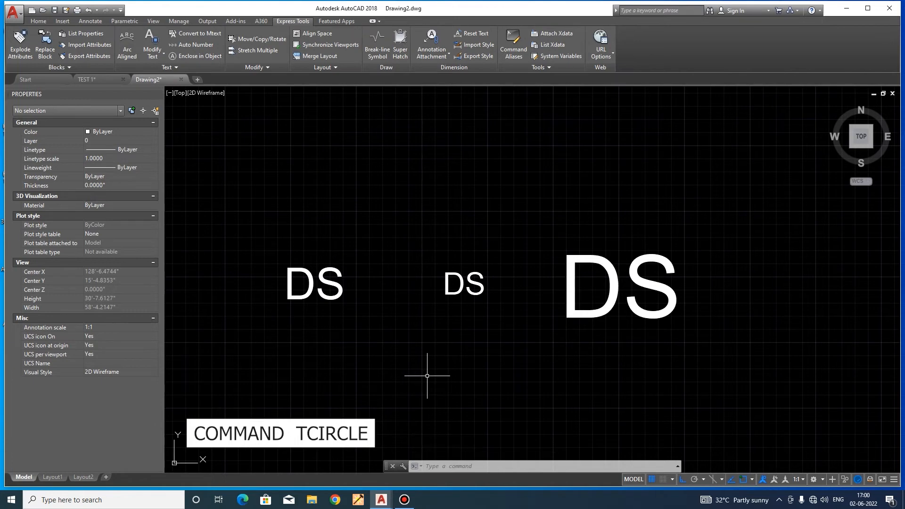
{"action": "type", "text": "CIRCLE"}
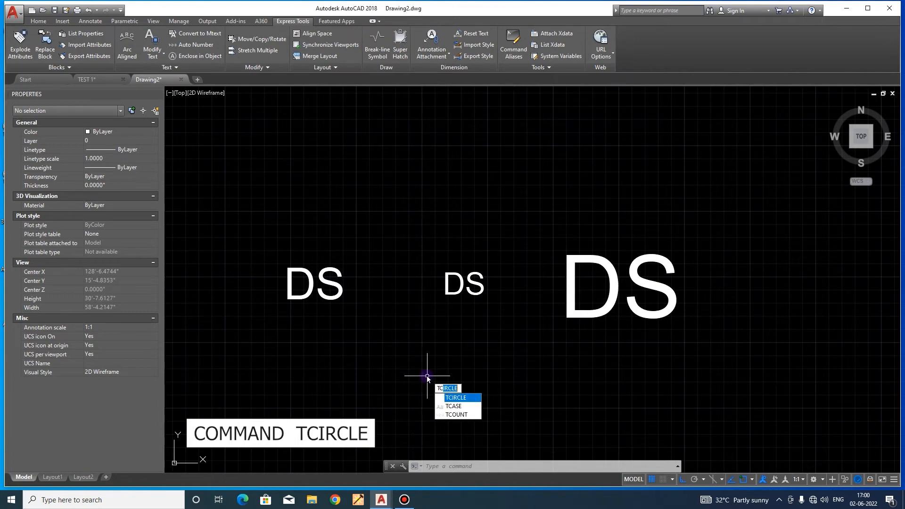
{"action": "left_click", "coordinate": [461, 398]}
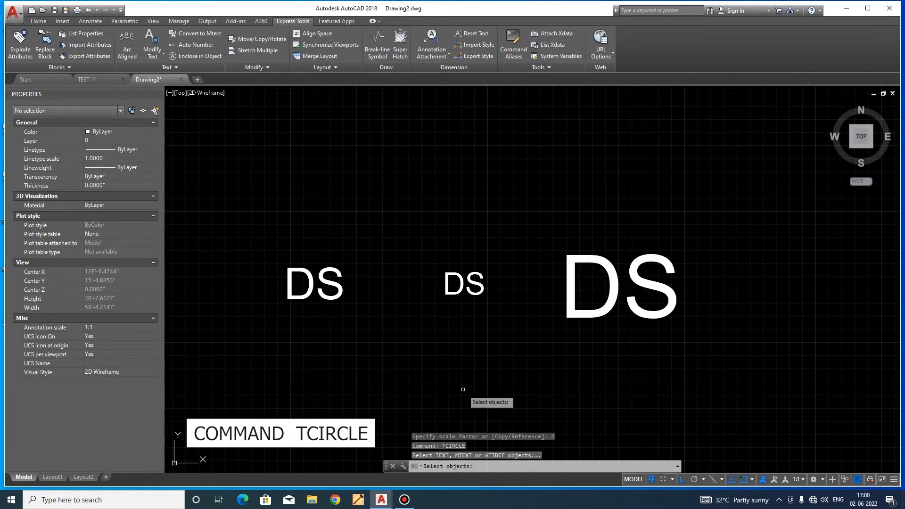
{"action": "left_click", "coordinate": [336, 288]}
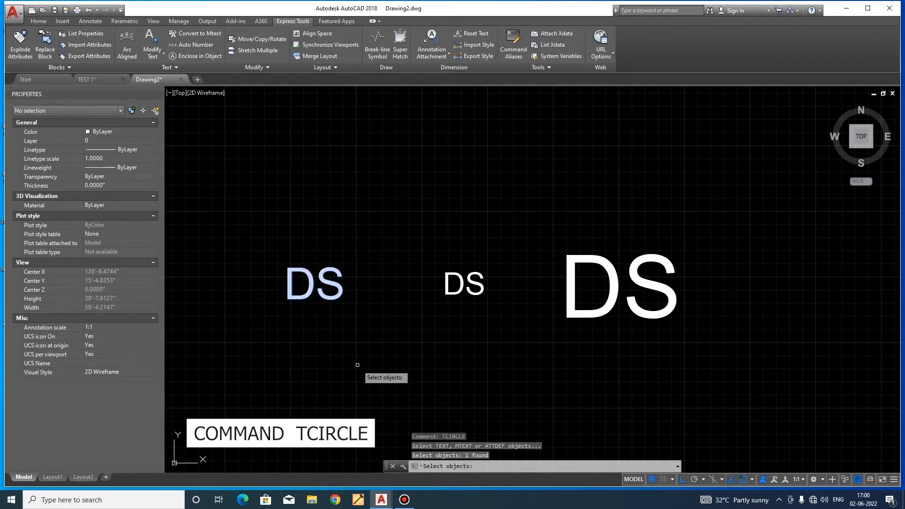
{"action": "key", "text": "Return"}
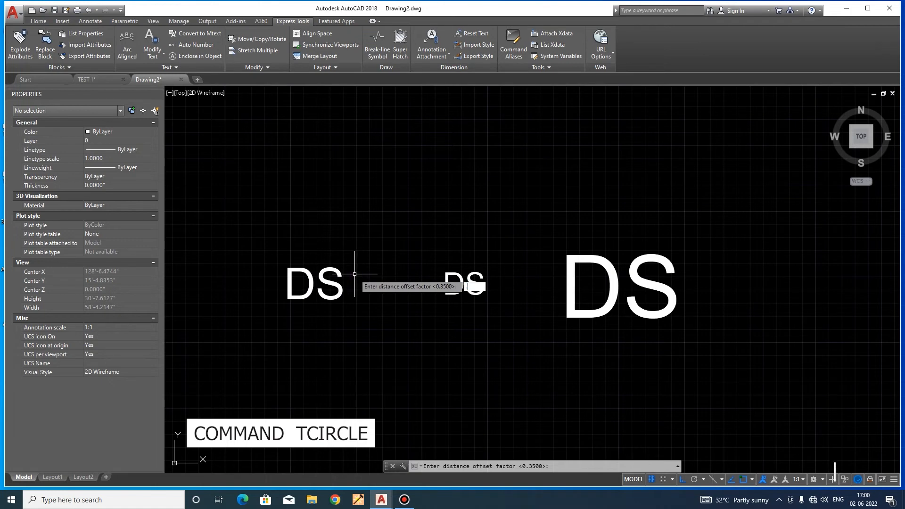
{"action": "type", "text": ".5"}
{"action": "key", "text": "Return"}
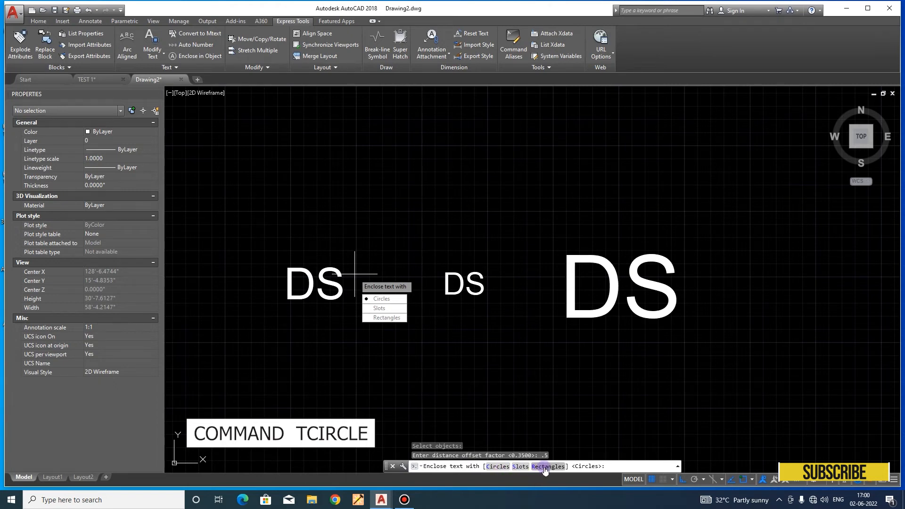
{"action": "left_click", "coordinate": [496, 467]}
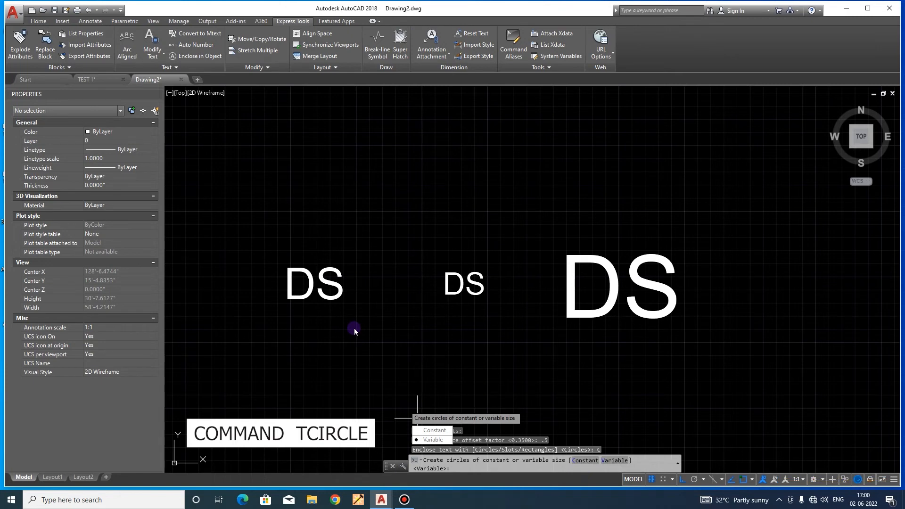
{"action": "key", "text": "Return"}
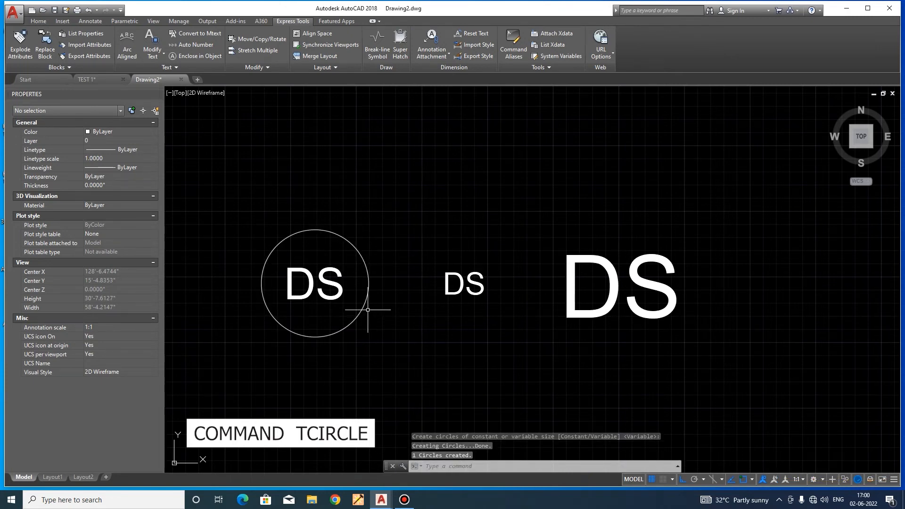
Enclose the small middle DS text with TCIRCLE, keeping offset factor 0.5, Circles and variable size.
{"action": "key", "text": "Return"}
{"action": "left_click", "coordinate": [475, 291]}
{"action": "key", "text": "Return"}
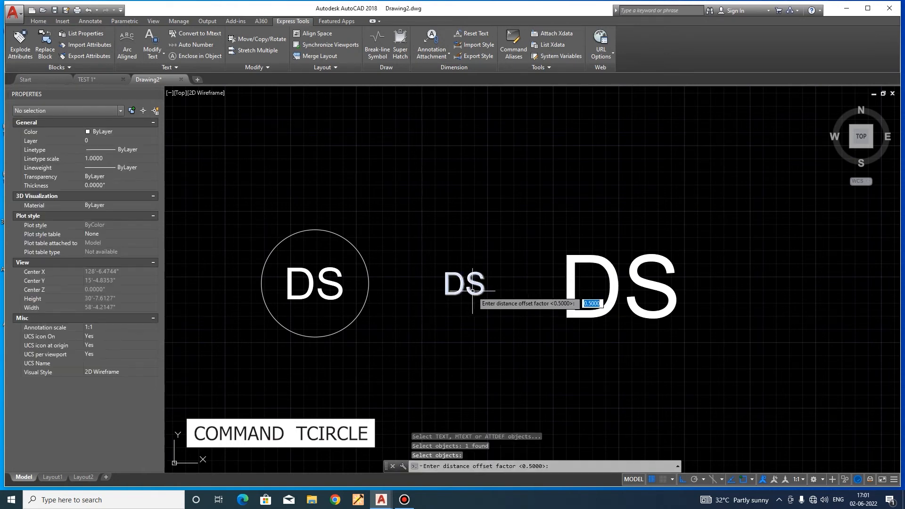
{"action": "key", "text": "Return"}
{"action": "key", "text": "Return"}
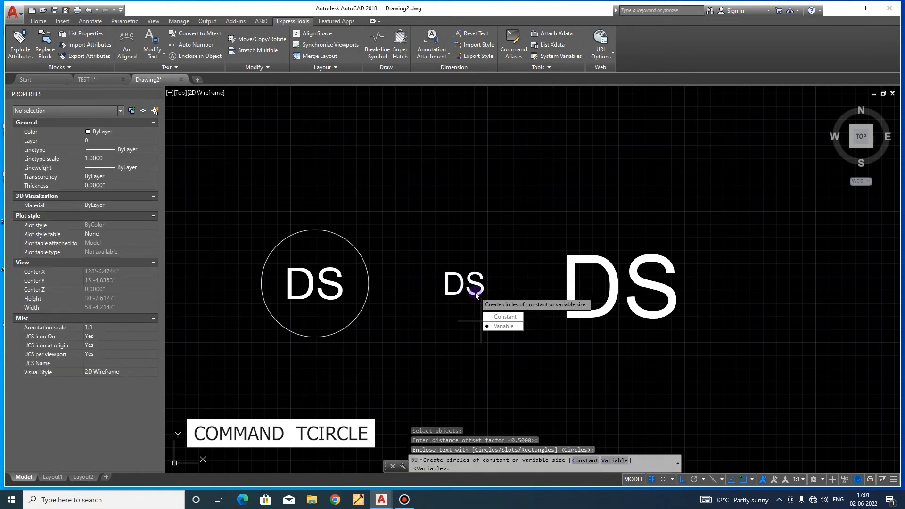
{"action": "key", "text": "Return"}
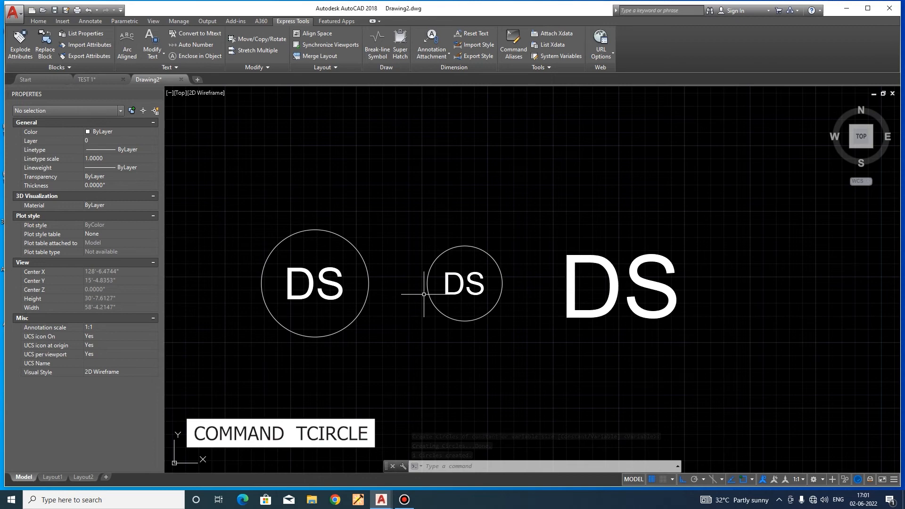
Copy the two circled DS texts straight down to form a second row below them.
{"action": "left_click", "coordinate": [528, 332]}
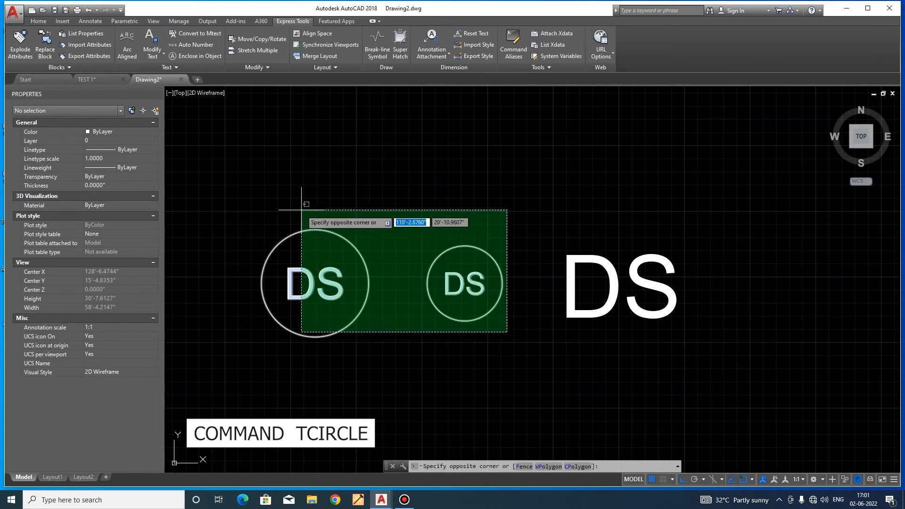
{"action": "left_click", "coordinate": [305, 200]}
{"action": "type", "text": "co"}
{"action": "key", "text": "Return"}
{"action": "left_click", "coordinate": [535, 232]}
{"action": "left_click", "coordinate": [537, 380]}
{"action": "key", "text": "Escape"}
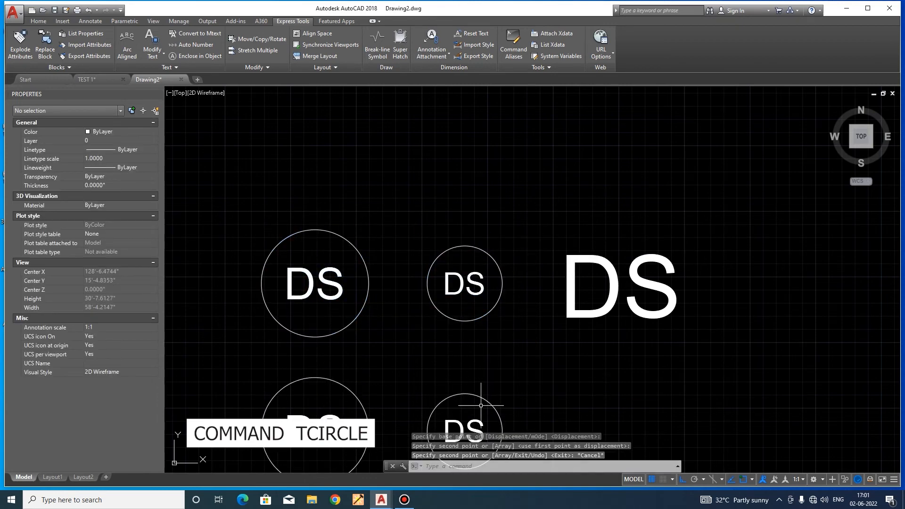
Erase the two circles in the lower row, keeping their DS texts.
{"action": "left_click", "coordinate": [477, 402]}
{"action": "left_click", "coordinate": [315, 371]}
{"action": "type", "text": "e"}
{"action": "key", "text": "Return"}
Enclose the lower-row left DS text with TCIRCLE using offset factor 0.5, Circles and constant size.
{"action": "middle_click_drag", "start_coordinate": [426, 363], "coordinate": [430, 261]}
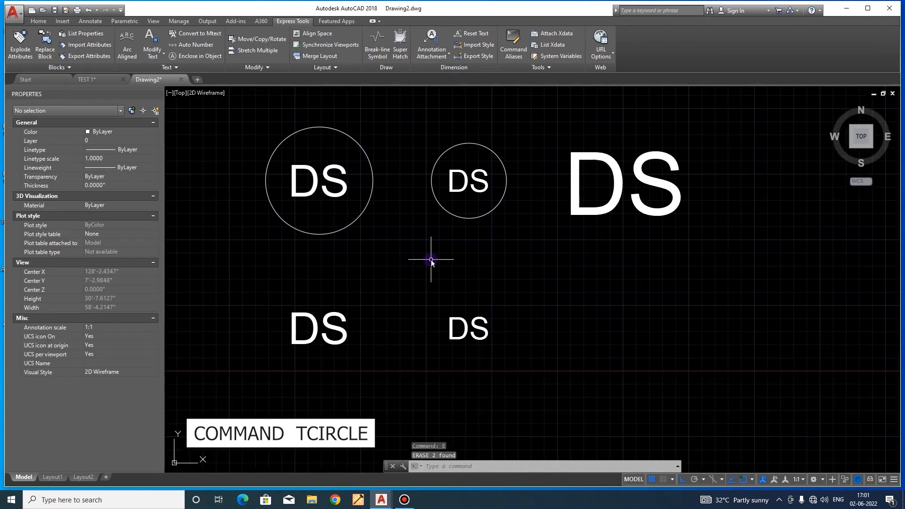
{"action": "key", "text": "Return"}
{"action": "left_click", "coordinate": [379, 306]}
{"action": "left_click", "coordinate": [321, 355]}
{"action": "key", "text": "Return"}
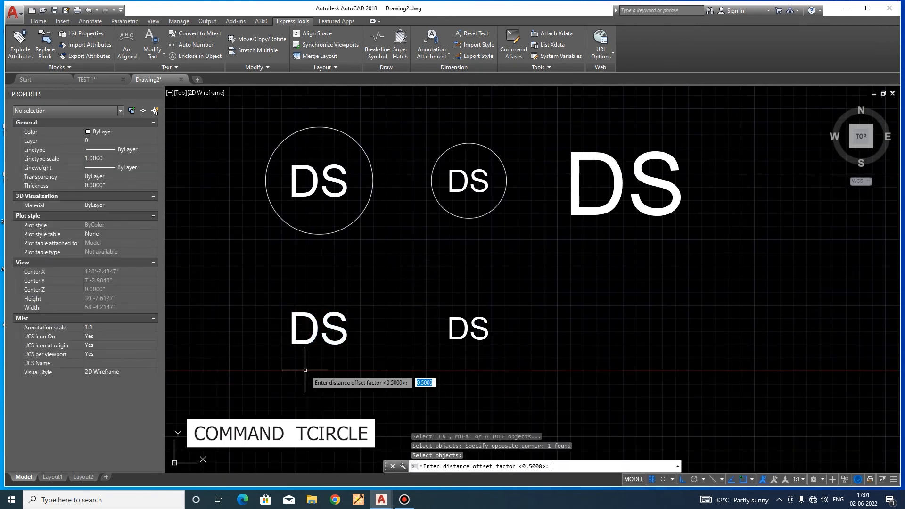
{"action": "key", "text": "Return"}
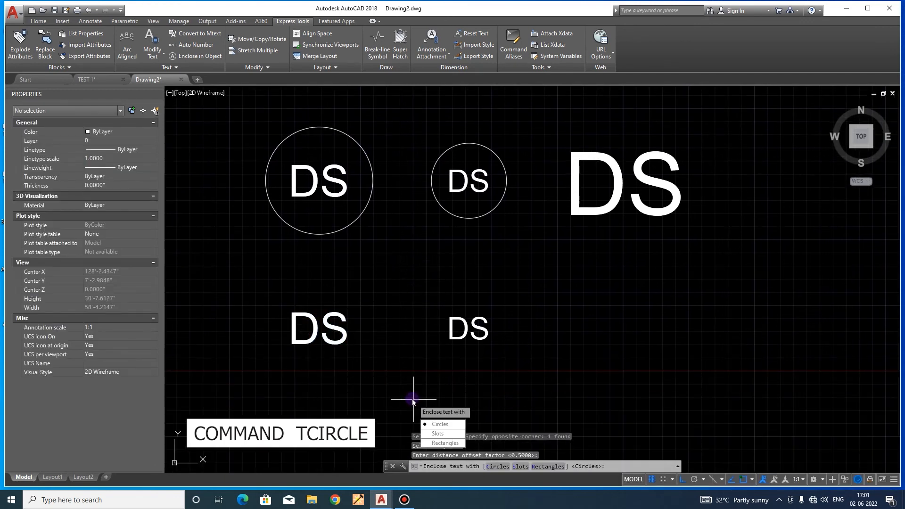
{"action": "key", "text": "Return"}
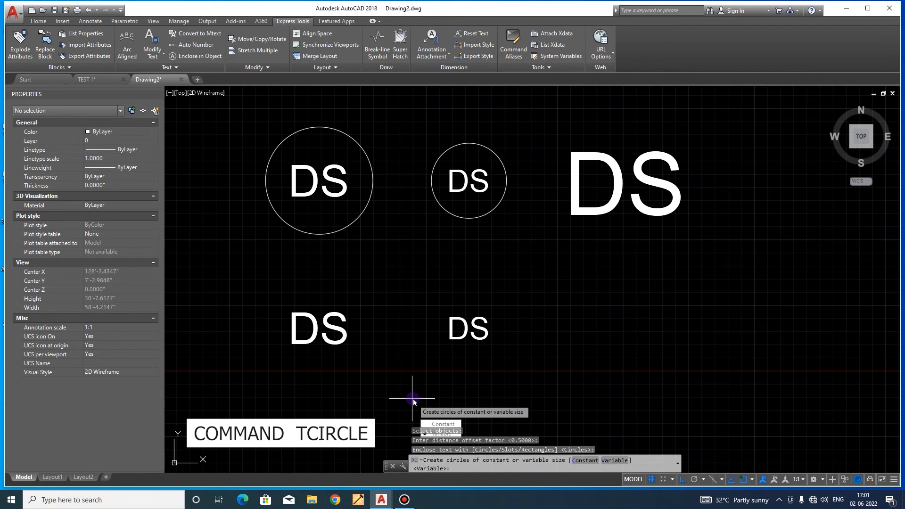
{"action": "left_click", "coordinate": [441, 433]}
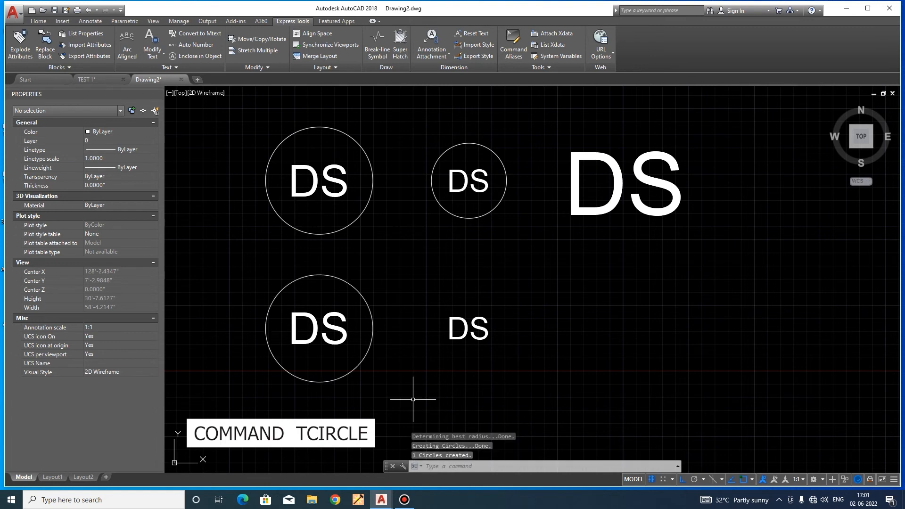
Enclose the small DS text in the lower row with TCIRCLE, using offset factor 0.5 and Circles.
{"action": "key", "text": "Return"}
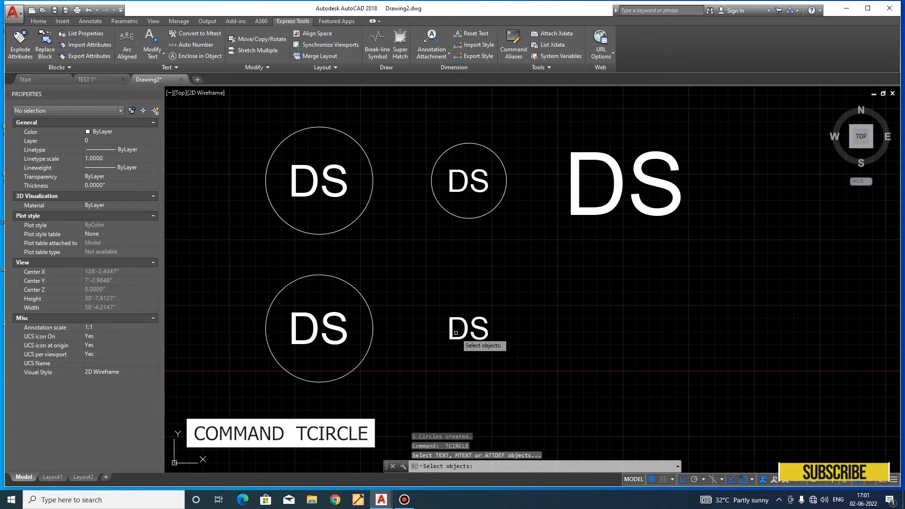
{"action": "left_click", "coordinate": [461, 338]}
{"action": "key", "text": "Return"}
{"action": "key", "text": "Return"}
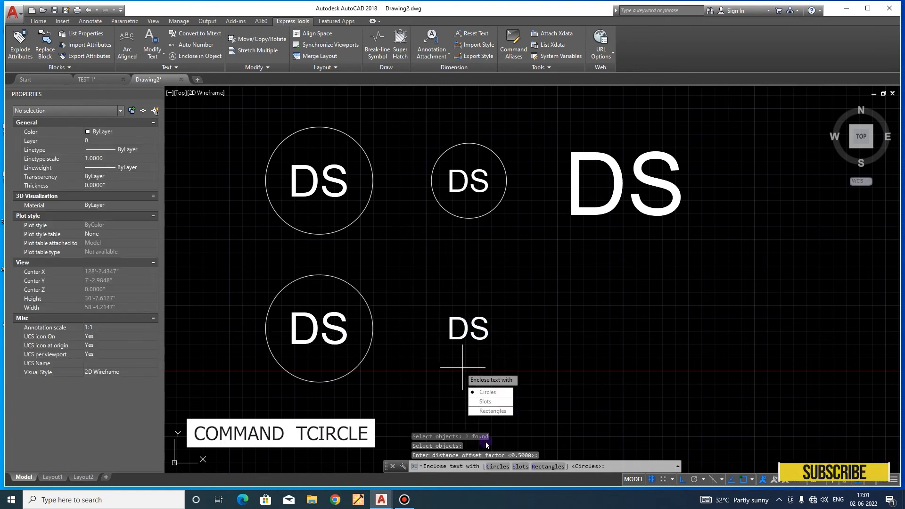
{"action": "key", "text": "Return"}
{"action": "key", "text": "Return"}
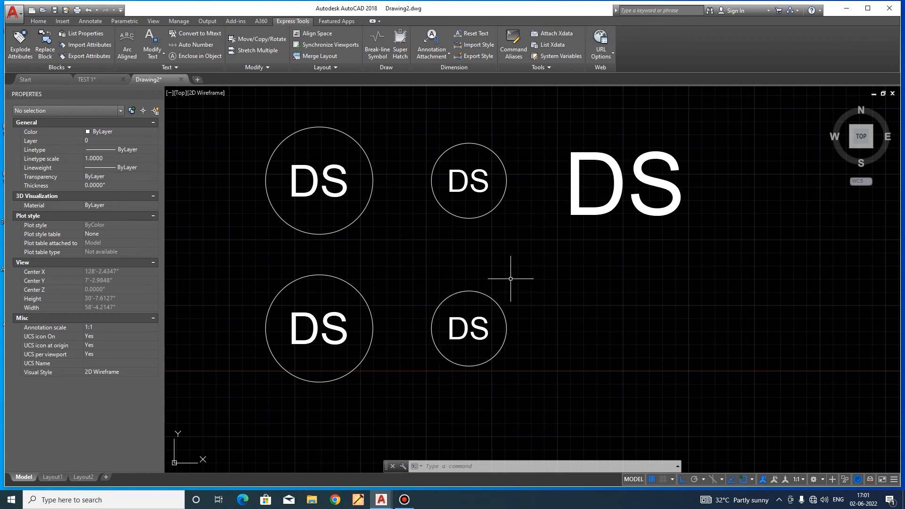
Enclose the largest DS text with TCIRCLE using offset factor 0.5, Slots, constant size, and Both for width and height.
{"action": "key", "text": "space"}
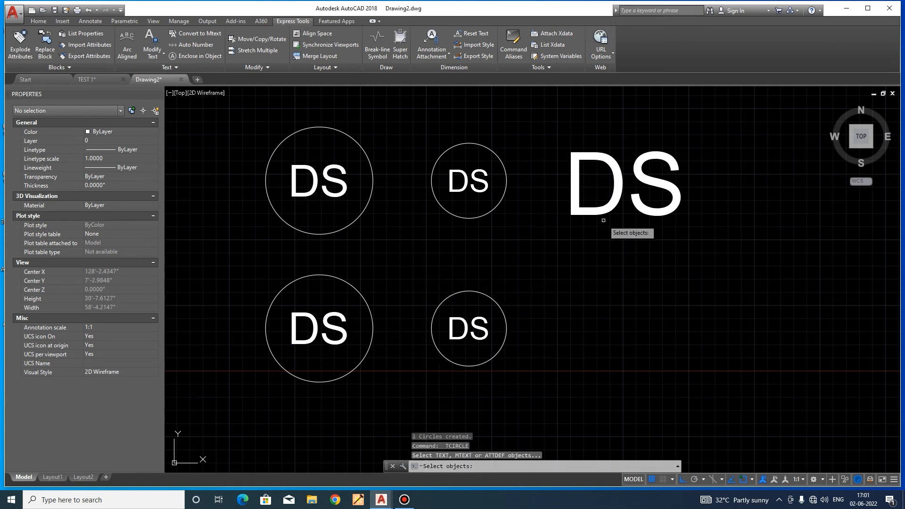
{"action": "left_click", "coordinate": [603, 220]}
{"action": "left_click", "coordinate": [590, 196]}
{"action": "key", "text": "space"}
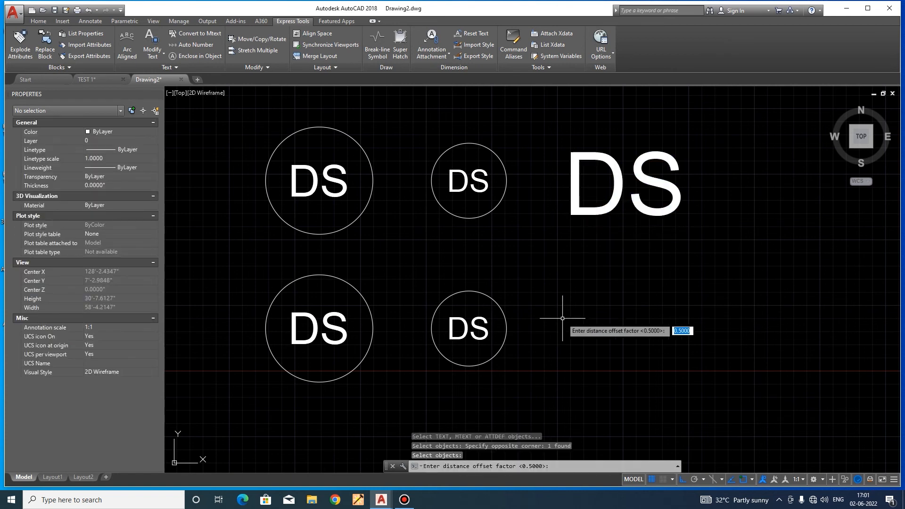
{"action": "key", "text": "space"}
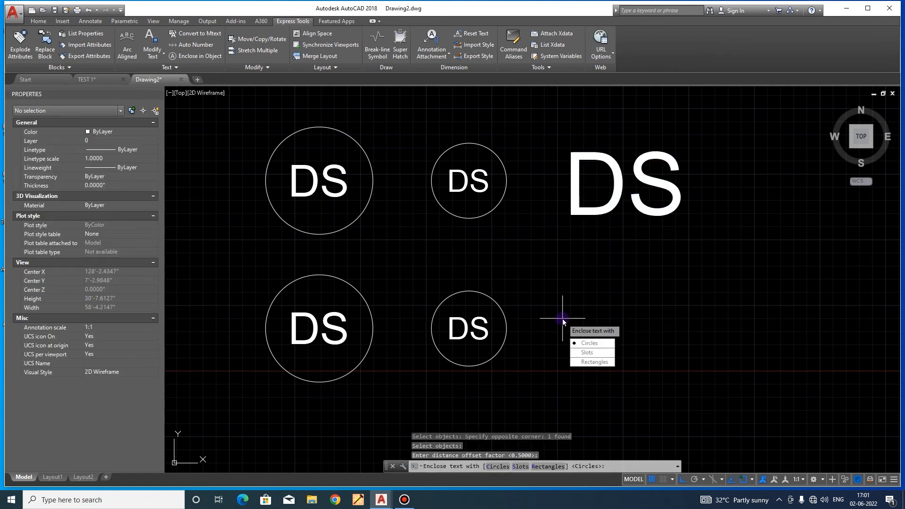
{"action": "left_click", "coordinate": [520, 466]}
{"action": "key", "text": "space"}
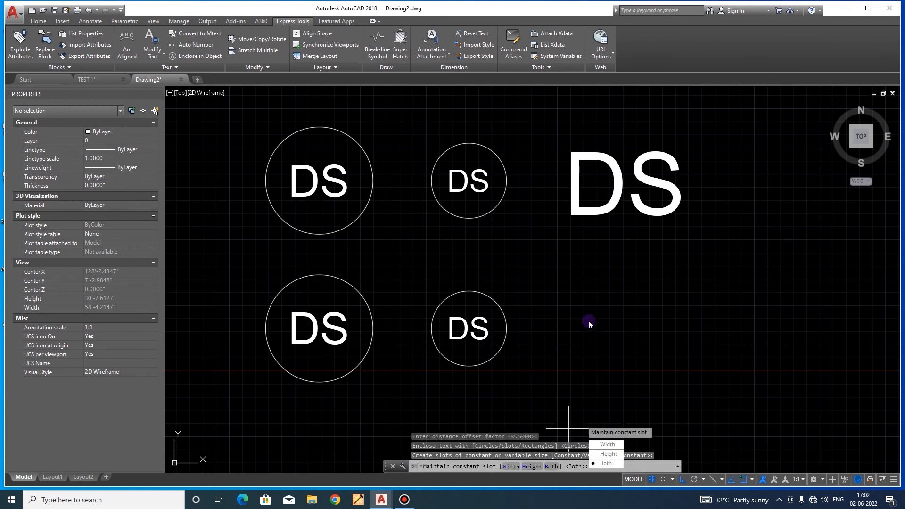
{"action": "key", "text": "space"}
Move the slot and its enclosed DS text horizontally to the right, clear of the small circled DS texts.
{"action": "middle_click_drag", "start_coordinate": [638, 313], "coordinate": [468, 369]}
{"action": "left_click", "coordinate": [551, 353]}
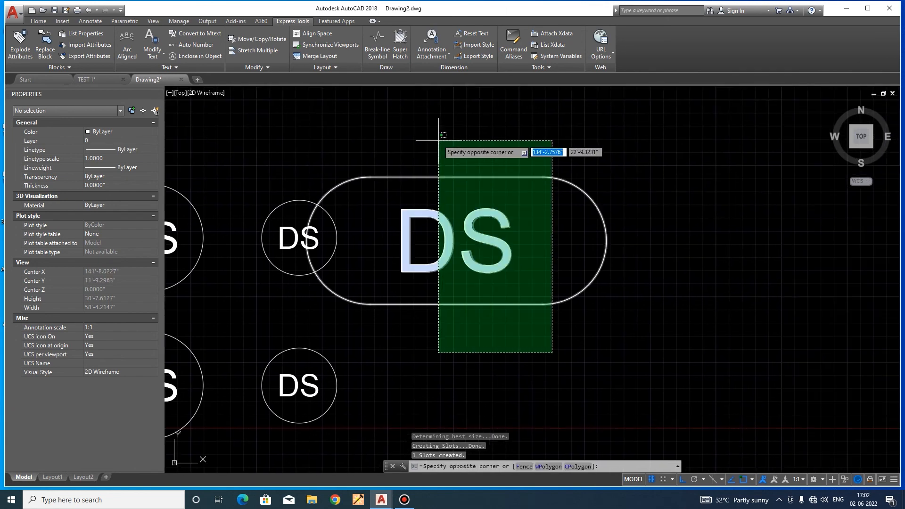
{"action": "left_click", "coordinate": [431, 133]}
{"action": "scroll", "coordinate": [430, 159], "scroll_direction": "down", "scroll_amount": 4}
{"action": "type", "text": "m"}
{"action": "key", "text": "space"}
{"action": "left_click", "coordinate": [448, 140]}
{"action": "left_click", "coordinate": [503, 140]}
{"action": "key", "text": "Escape"}
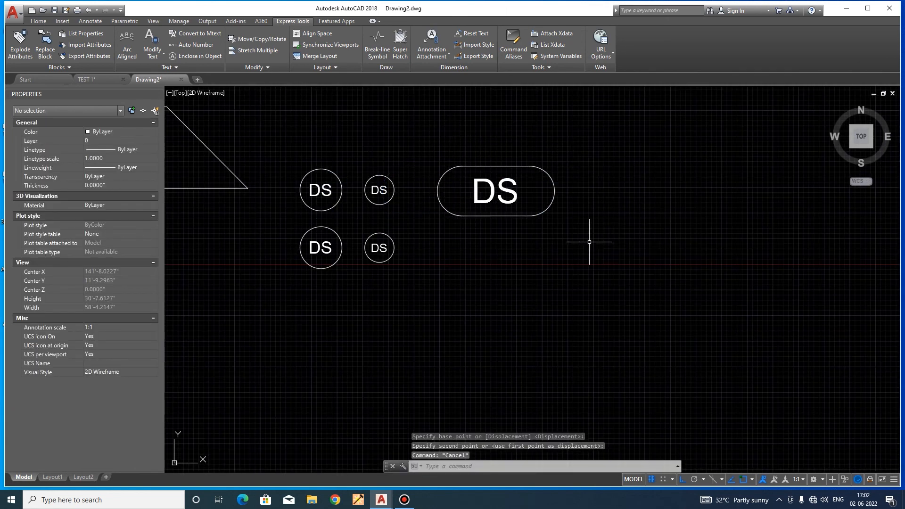
Copy the large DS text out of the slot to the empty space directly below it.
{"action": "left_click", "coordinate": [486, 208]}
{"action": "left_click", "coordinate": [472, 183]}
{"action": "type", "text": "co"}
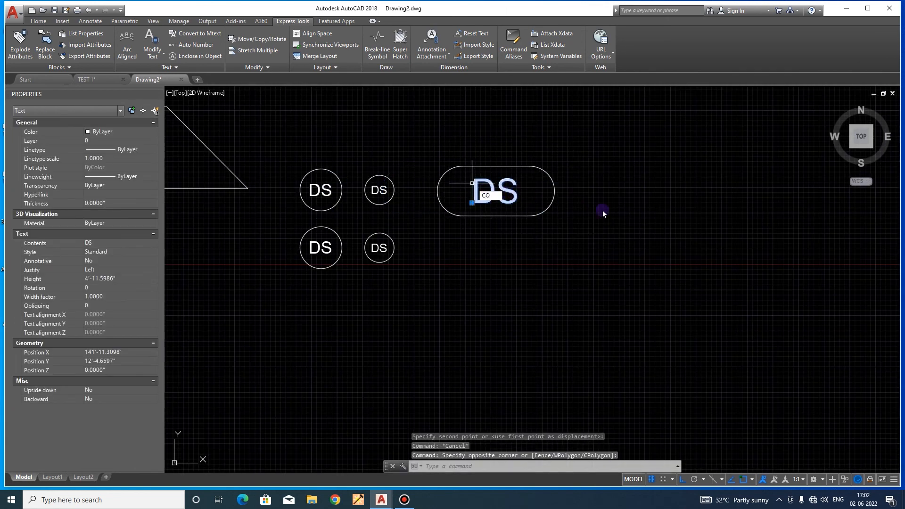
{"action": "key", "text": "space"}
{"action": "left_click", "coordinate": [615, 213]}
{"action": "left_click", "coordinate": [643, 329]}
{"action": "key", "text": "Escape"}
Enclose the copied DS text below the slot with TCIRCLE, using offset factor 0.5 and Rectangles.
{"action": "type", "text": "tcircle"}
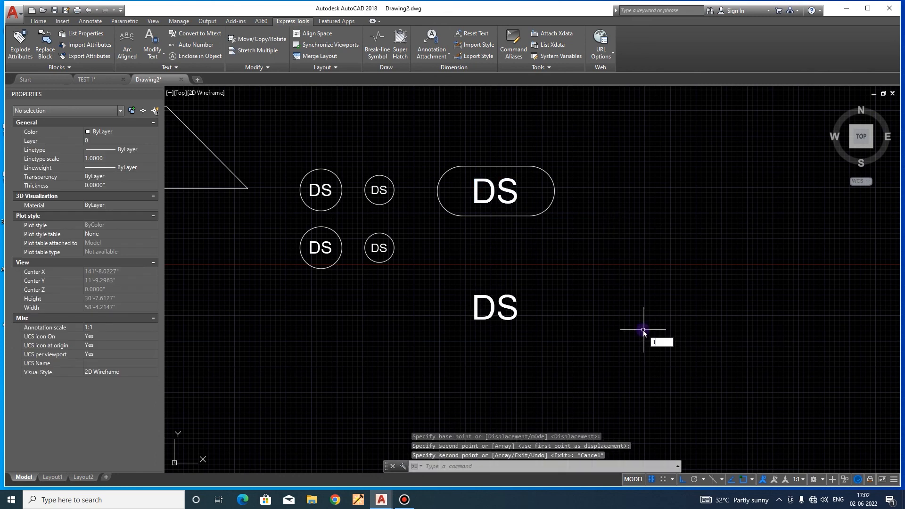
{"action": "key", "text": "space"}
{"action": "left_click", "coordinate": [520, 342]}
{"action": "left_click", "coordinate": [472, 283]}
{"action": "key", "text": "Return"}
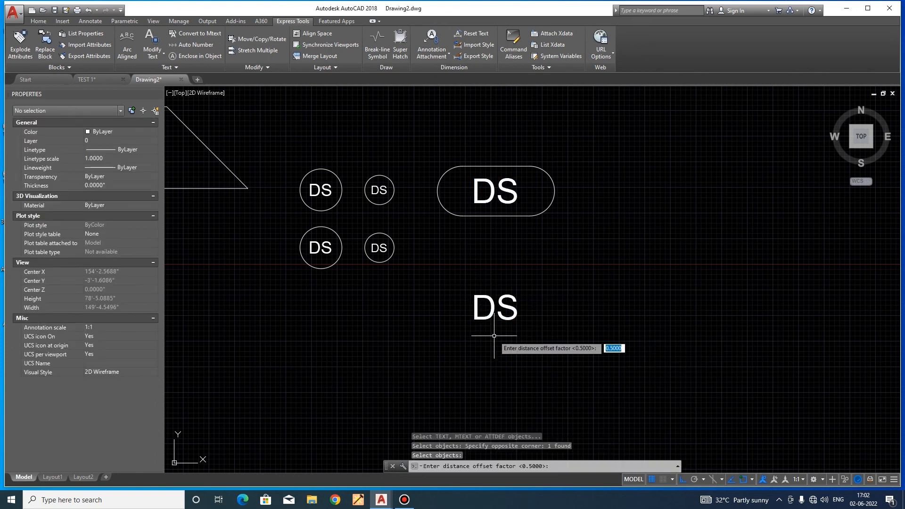
{"action": "key", "text": "Return"}
{"action": "left_click", "coordinate": [545, 469]}
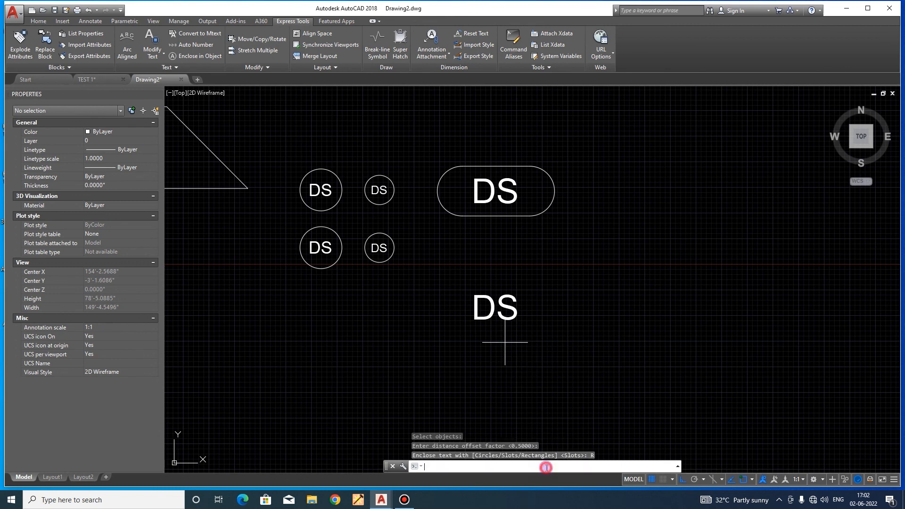
{"action": "key", "text": "Return"}
{"action": "left_click", "coordinate": [546, 467]}
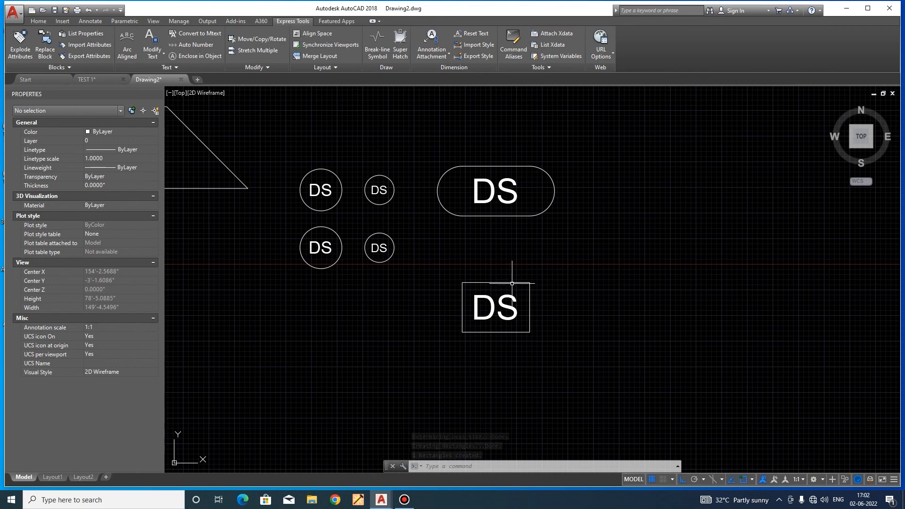
{"action": "scroll", "coordinate": [539, 298], "scroll_direction": "down", "scroll_amount": 2}
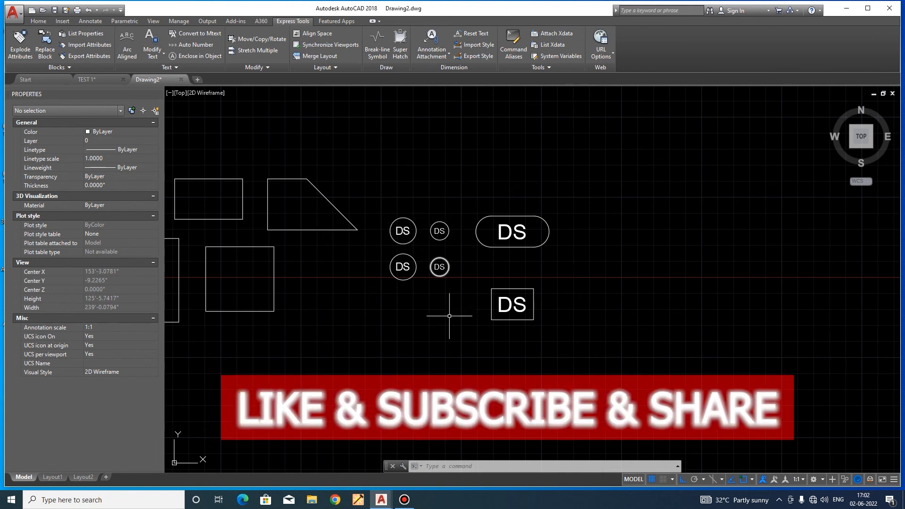
{"action": "middle_click_drag", "start_coordinate": [348, 342], "coordinate": [494, 358]}
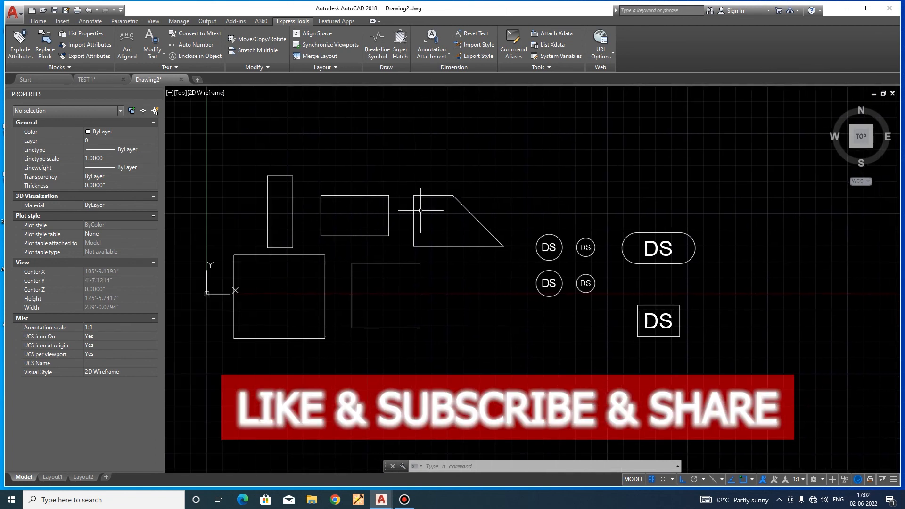